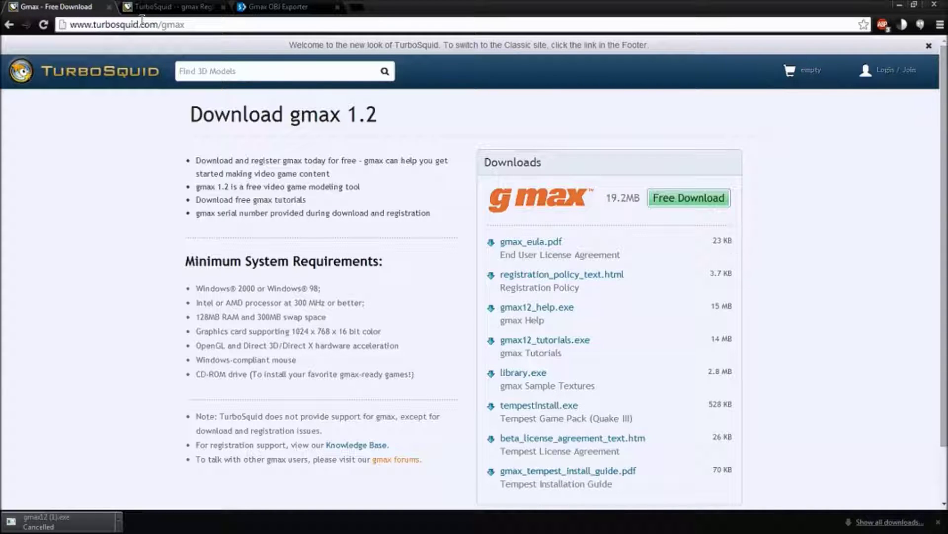
# Open the gmax 1.2 registration form from TurboSquid's RegisterGmax page and review its mandatory and optional fields
pyautogui.click(163, 7)
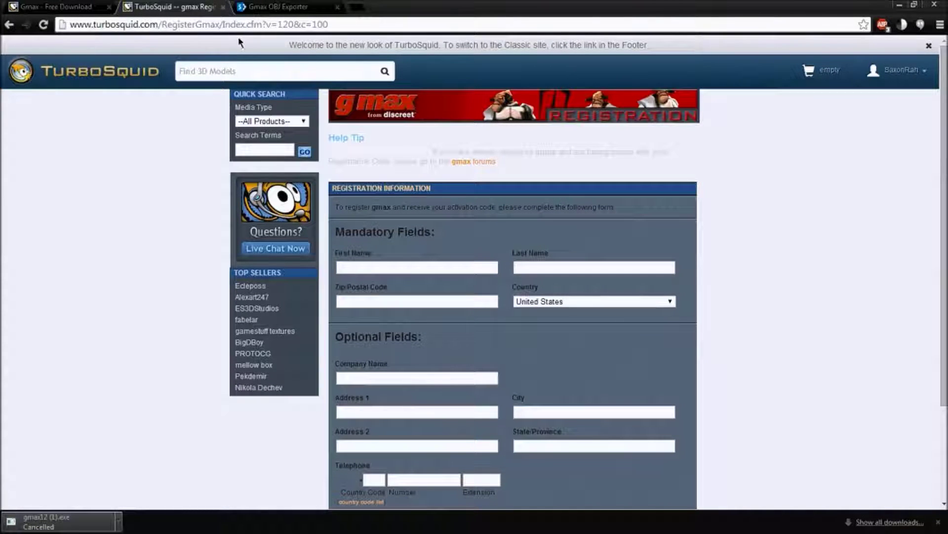
pyautogui.moveTo(219, 25); pyautogui.dragTo(400, 14)
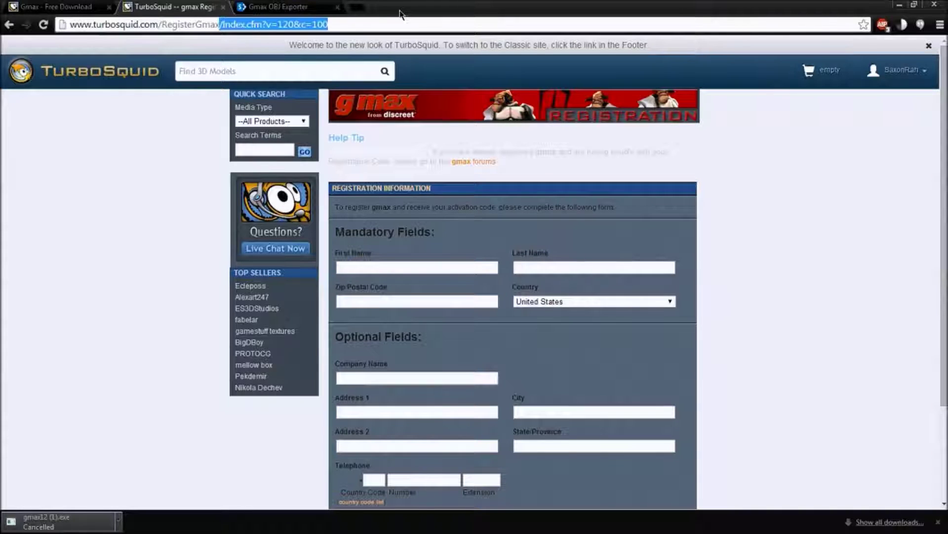
pyautogui.press('Delete')
pyautogui.press('Return')
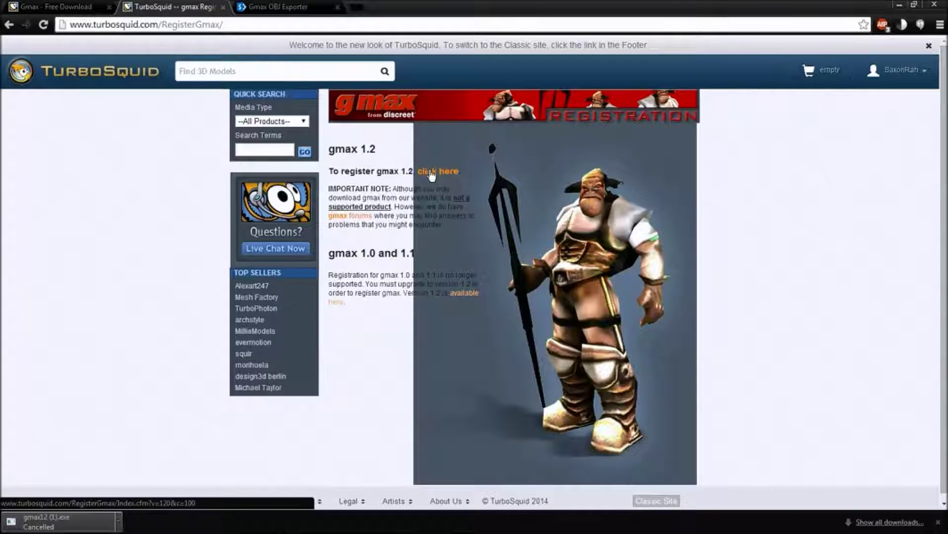
pyautogui.click(431, 172)
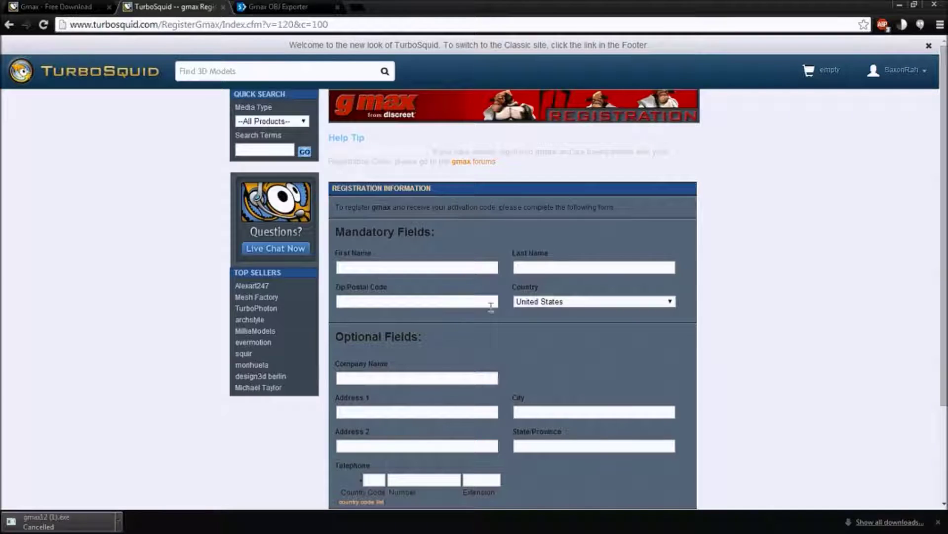
pyautogui.scroll(-2, 608, 303)
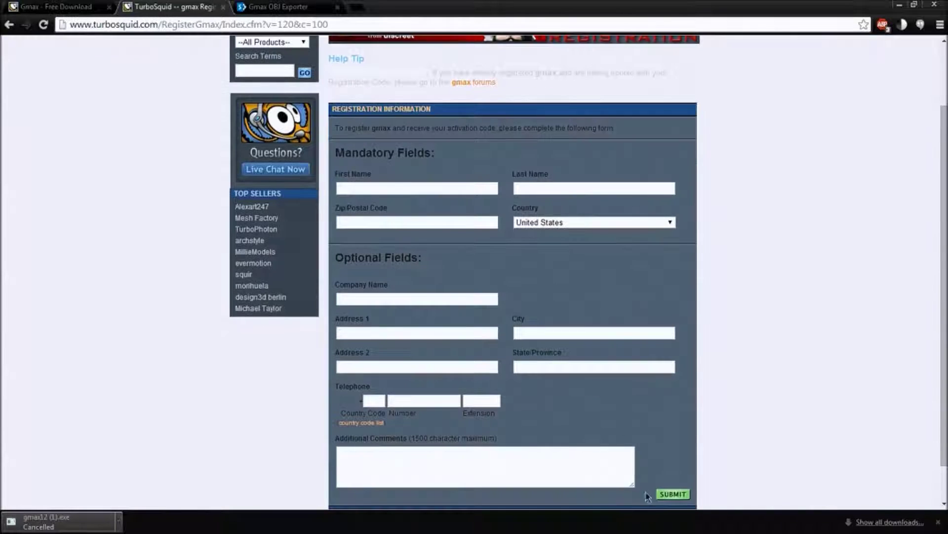
pyautogui.scroll(2, 566, 372)
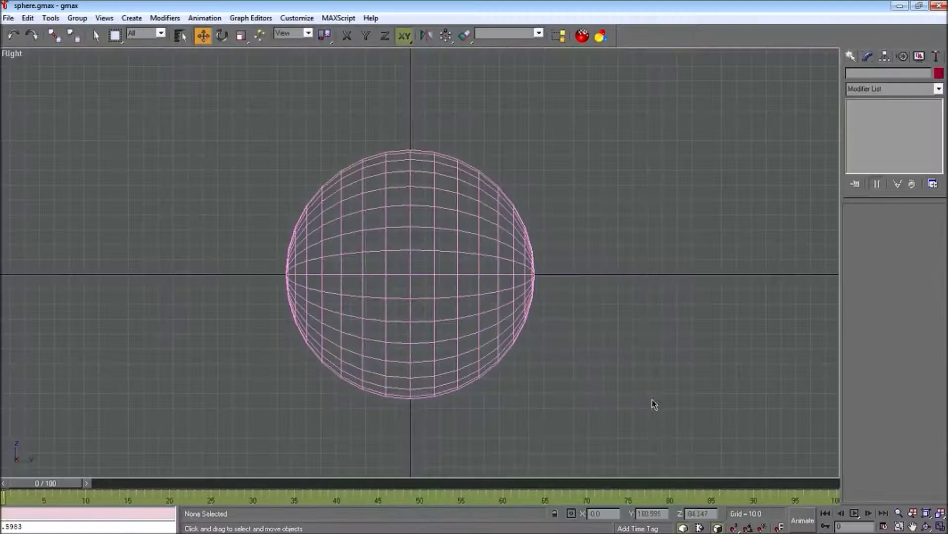
# Switch to gmax and select the sphere
pyautogui.click(487, 253)
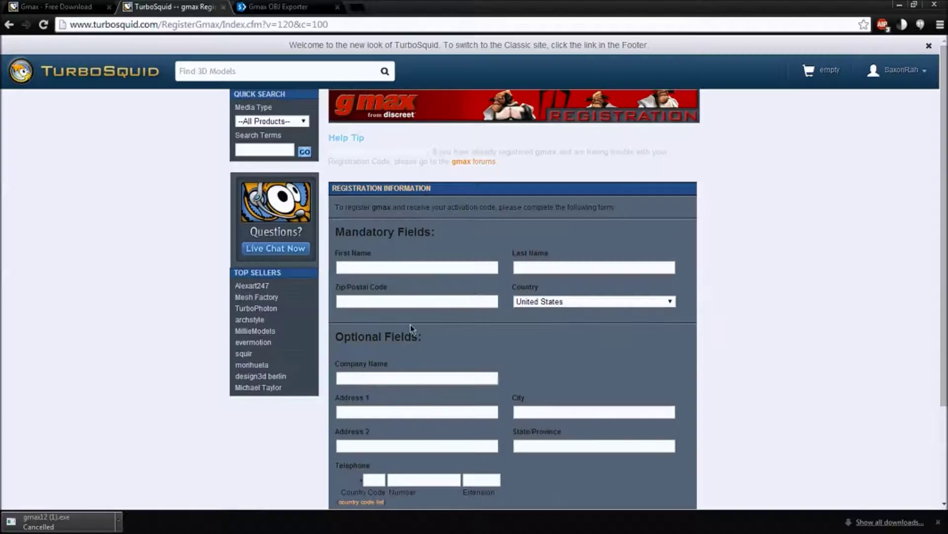
# Switch to the Gmax OBJ Exporter page in the browser and read the export instructions and the gmax2obj.zip converter section
pyautogui.click(288, 10)
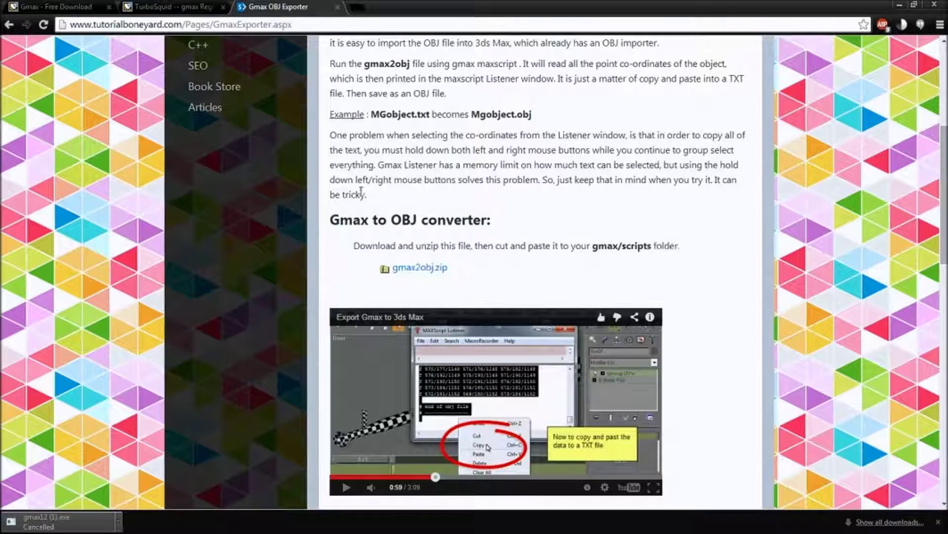
pyautogui.scroll(6, 331, 182)
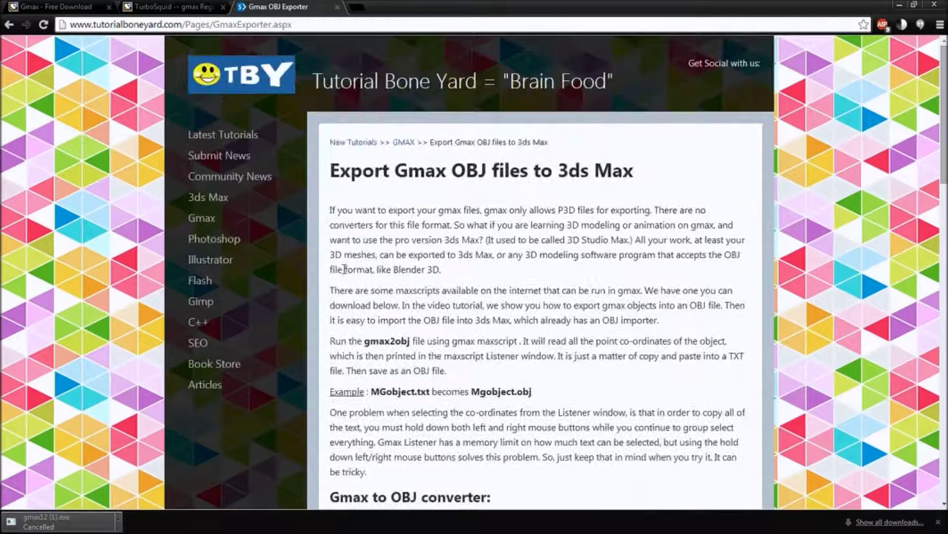
pyautogui.scroll(-3, 345, 267)
pyautogui.scroll(-2, 345, 261)
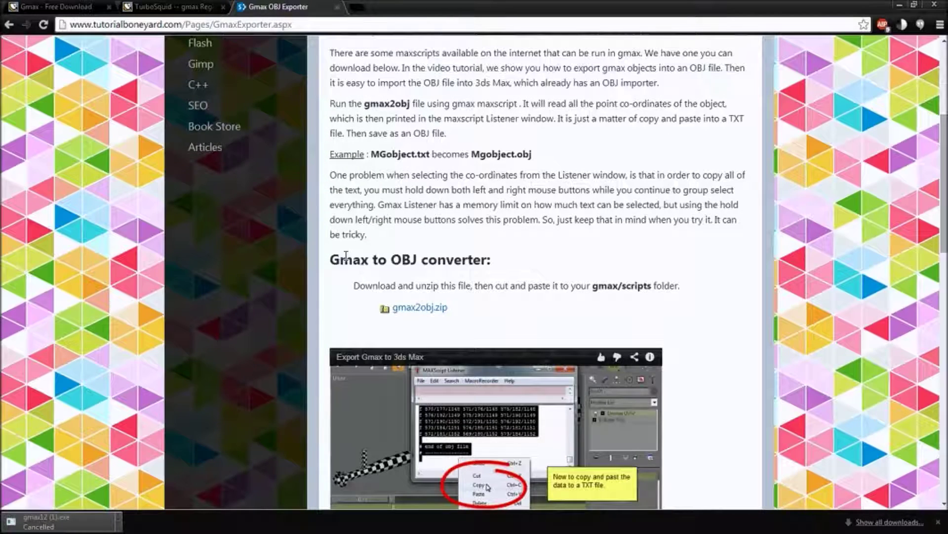
pyautogui.scroll(5, 346, 257)
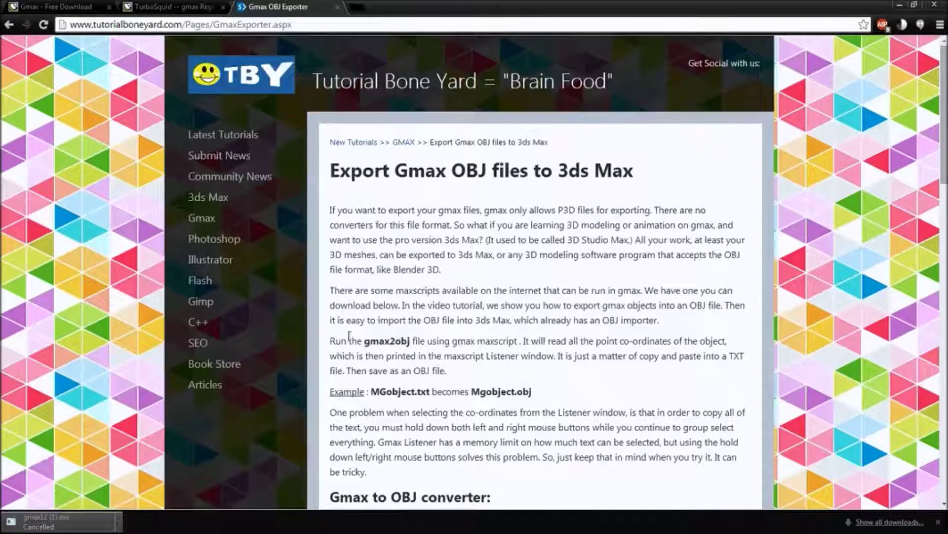
pyautogui.scroll(-5, 349, 336)
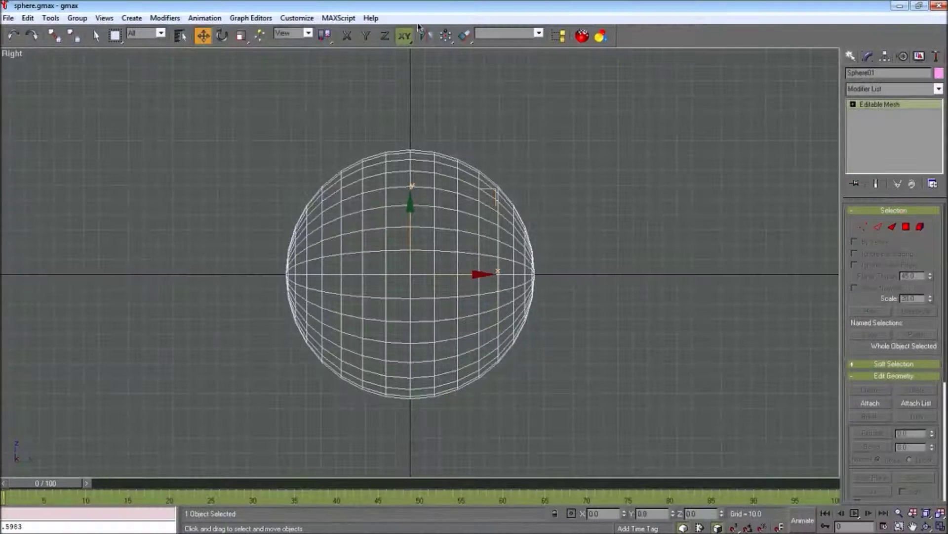
# Run the gmax2obj script from the gmax scripts folder on the selected sphere in gmax
pyautogui.click(337, 18)
pyautogui.click(346, 57)
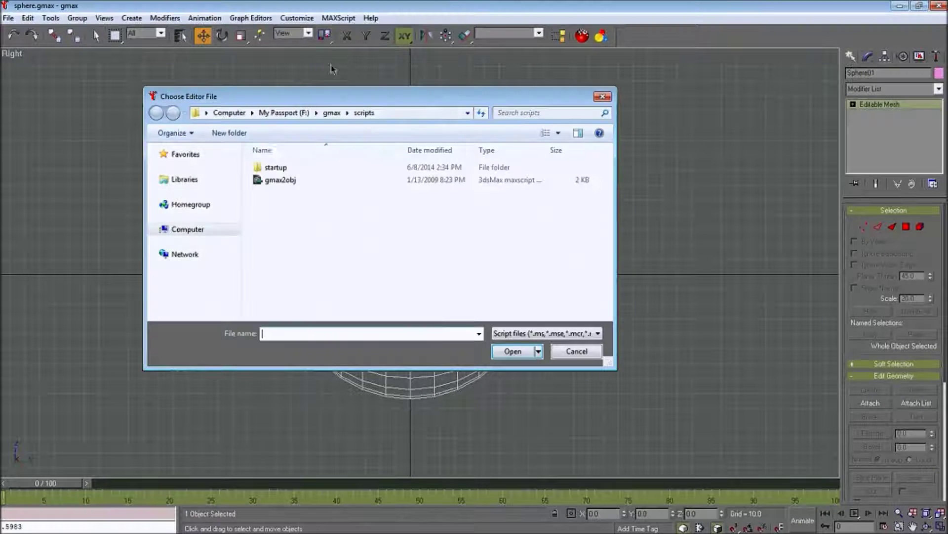
pyautogui.doubleClick(278, 181)
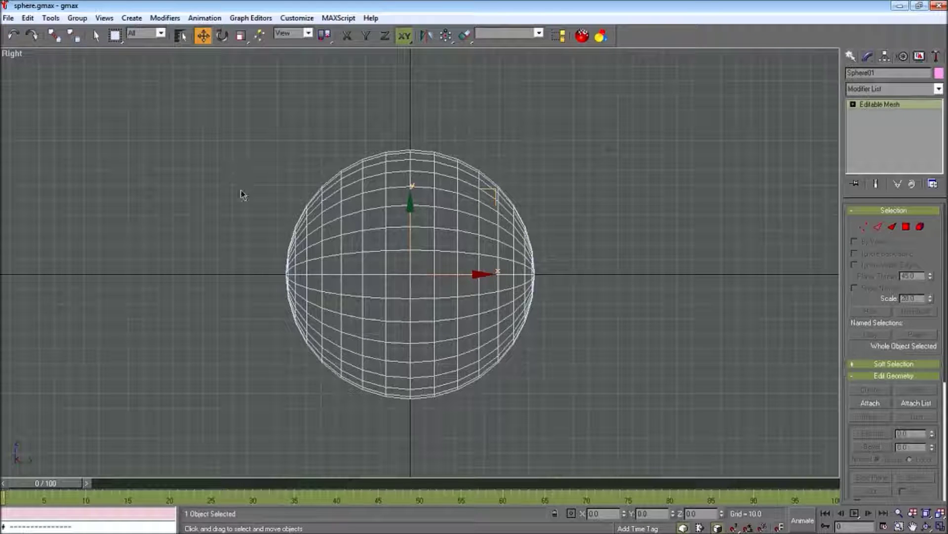
# Open the MAXScript Listener, move it clear over the viewport, and show the beginning of the script's OBJ output
pyautogui.click(335, 18)
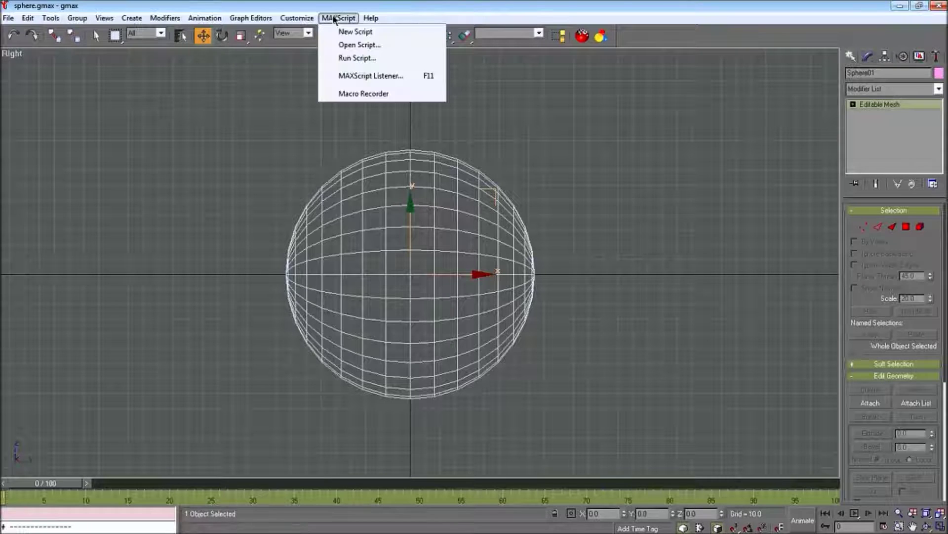
pyautogui.click(370, 77)
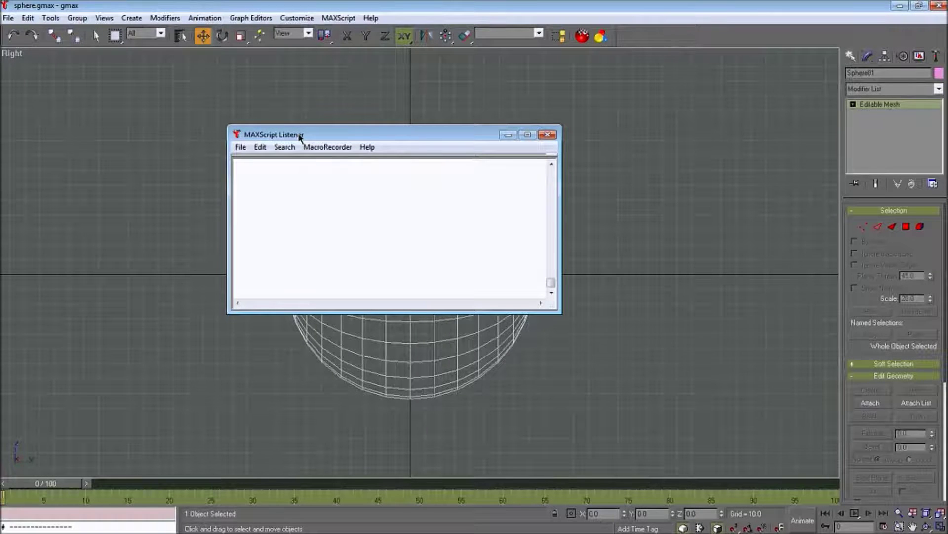
pyautogui.moveTo(300, 138); pyautogui.dragTo(538, 83)
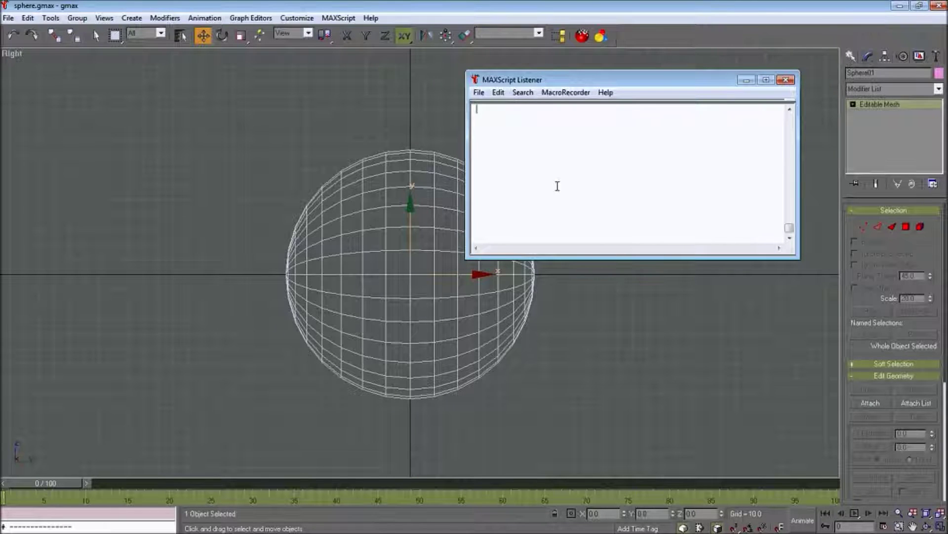
pyautogui.moveTo(532, 79); pyautogui.dragTo(438, 136)
pyautogui.click(386, 150)
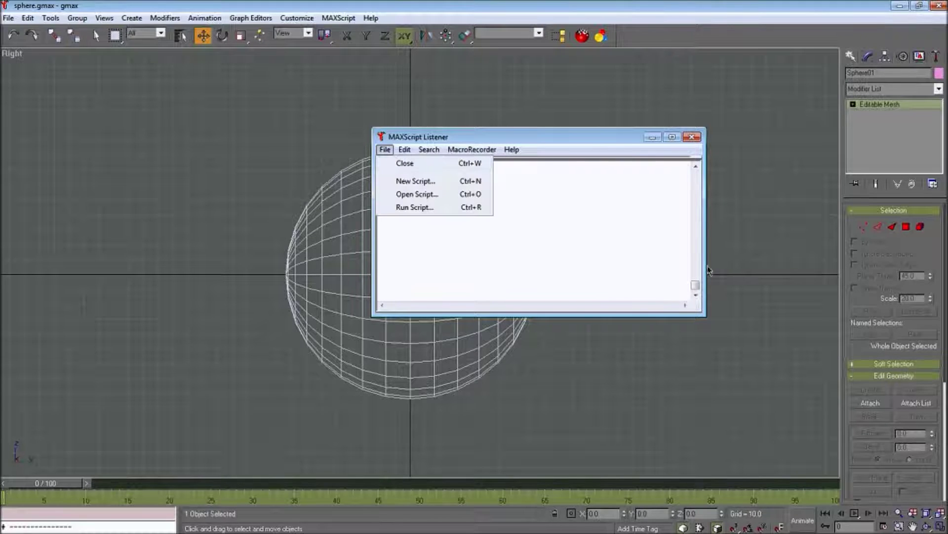
pyautogui.moveTo(699, 286); pyautogui.dragTo(710, 163)
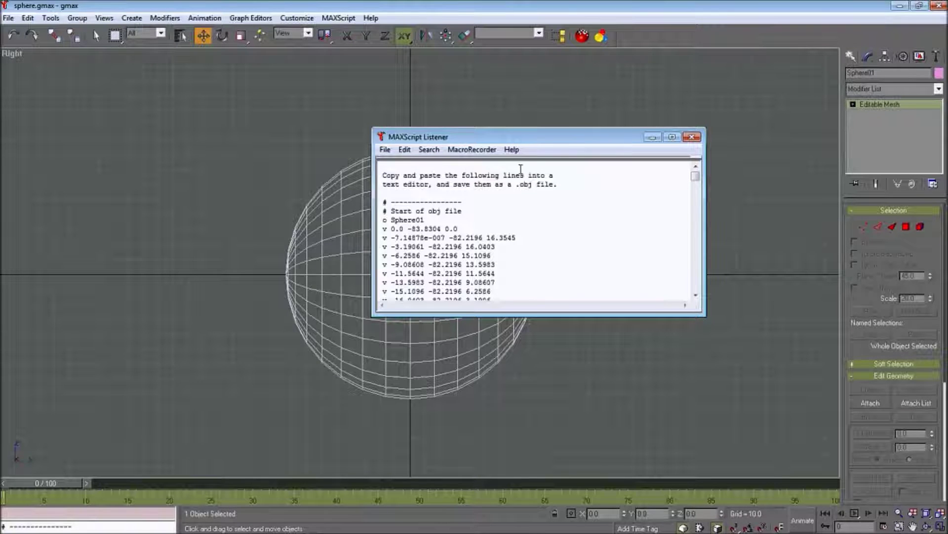
pyautogui.scroll(-1, 502, 228)
pyautogui.scroll(1, 502, 227)
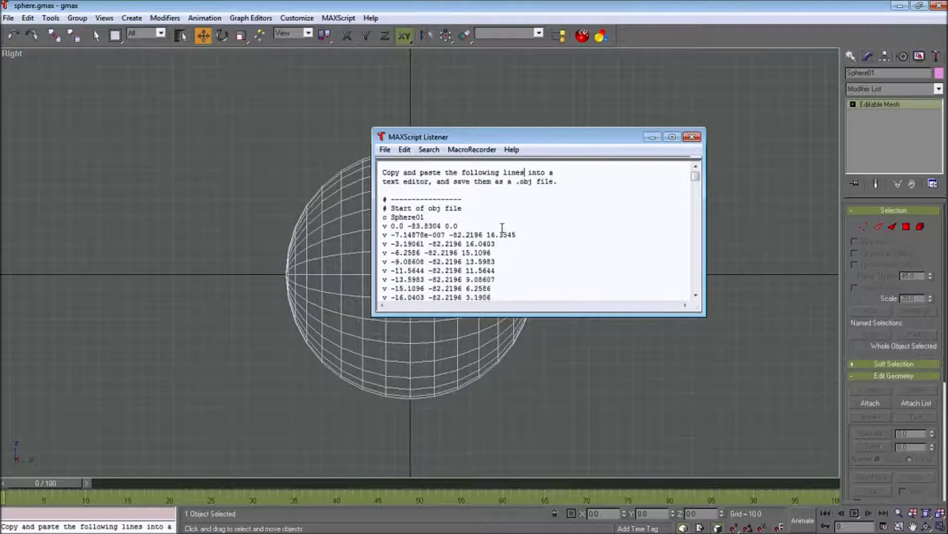
# Try to select the OBJ data in the Listener from the blank line above the start comment through the end of the output
pyautogui.click(386, 194)
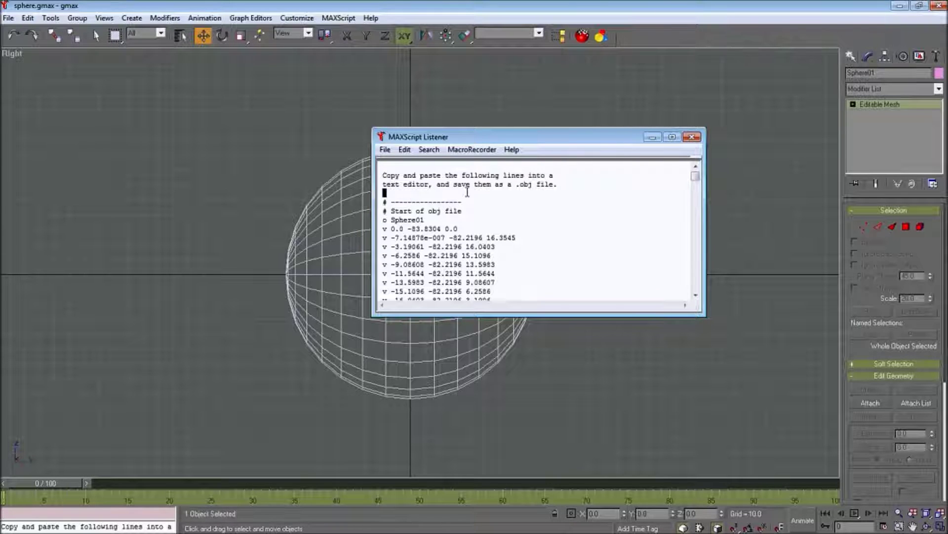
pyautogui.moveTo(412, 195); pyautogui.dragTo(480, 200)
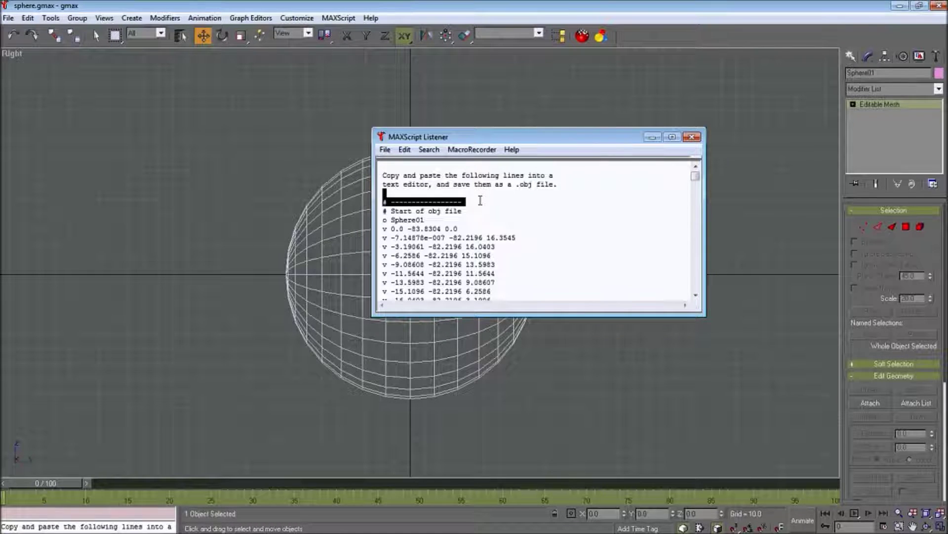
pyautogui.click(451, 192)
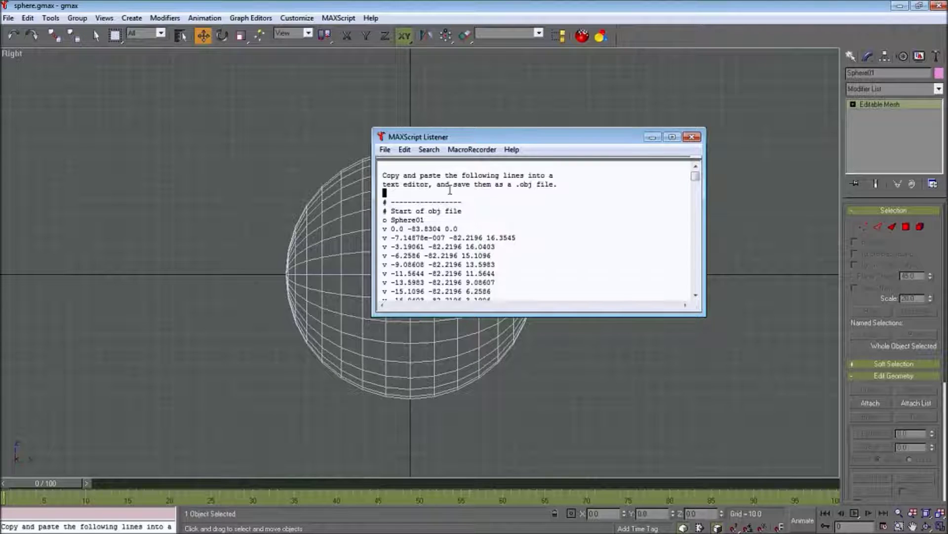
pyautogui.moveTo(460, 191); pyautogui.dragTo(532, 293)
pyautogui.moveTo(505, 239); pyautogui.dragTo(505, 335)
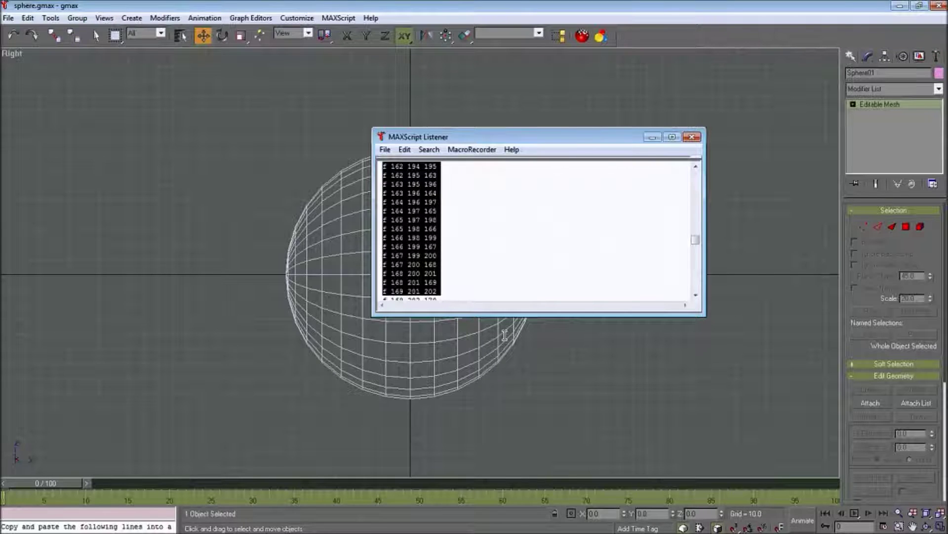
pyautogui.moveTo(505, 335); pyautogui.dragTo(394, 291)
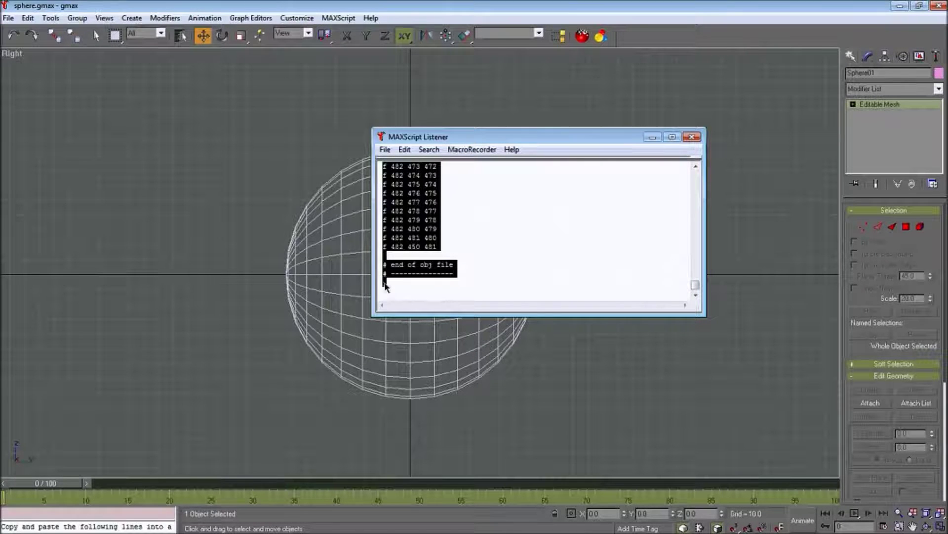
pyautogui.rightClick(385, 282)
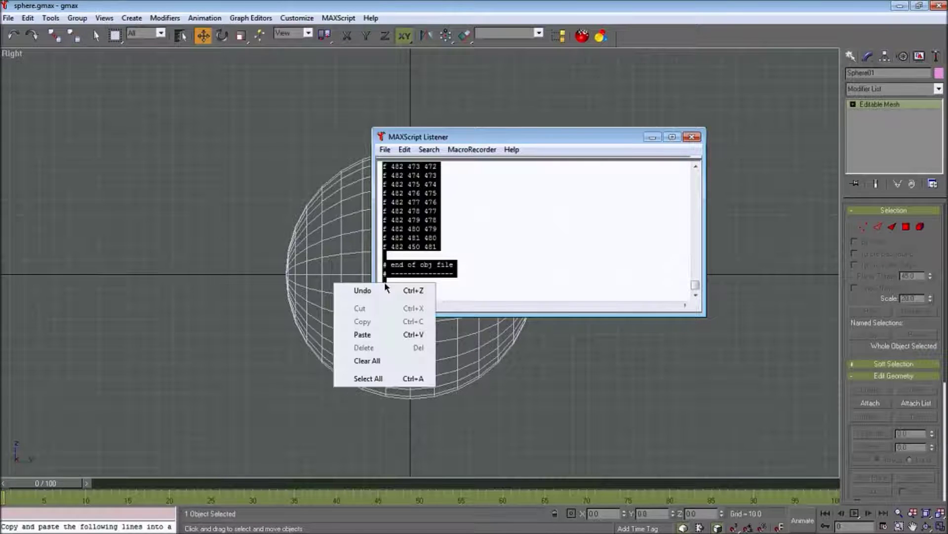
pyautogui.click(394, 379)
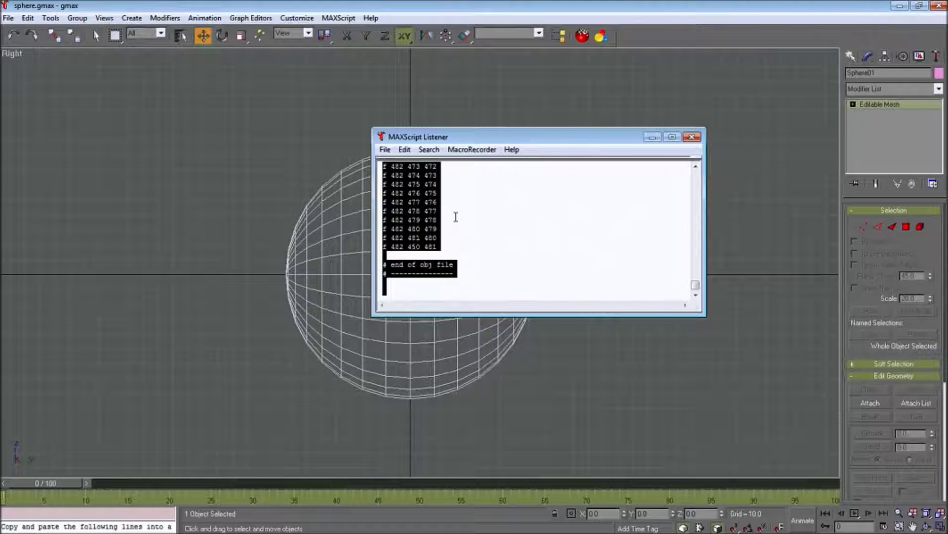
# Select the entire Listener output from its first line through the end-of-file comment and copy it
pyautogui.moveTo(695, 285); pyautogui.dragTo(695, 171)
pyautogui.click(409, 194)
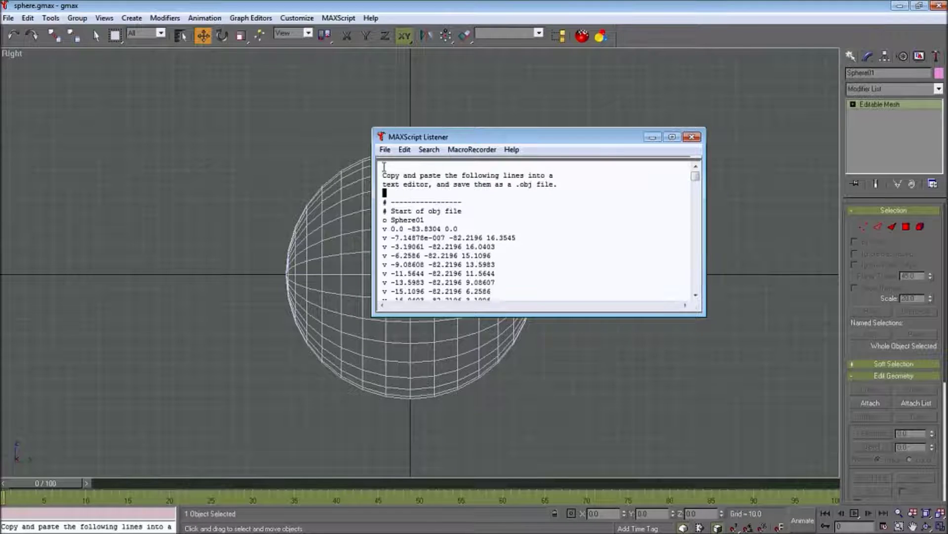
pyautogui.moveTo(384, 167); pyautogui.dragTo(385, 283)
pyautogui.rightClick(385, 285)
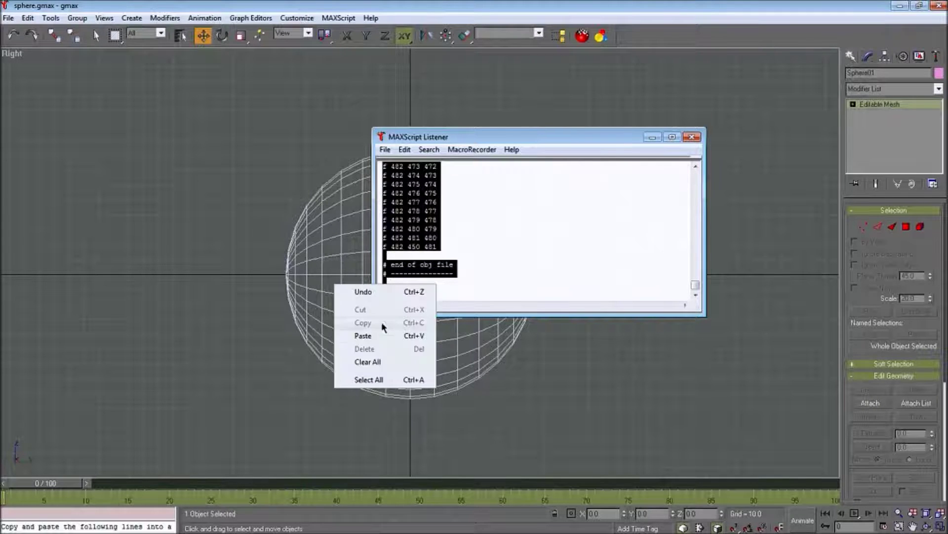
pyautogui.click(369, 379)
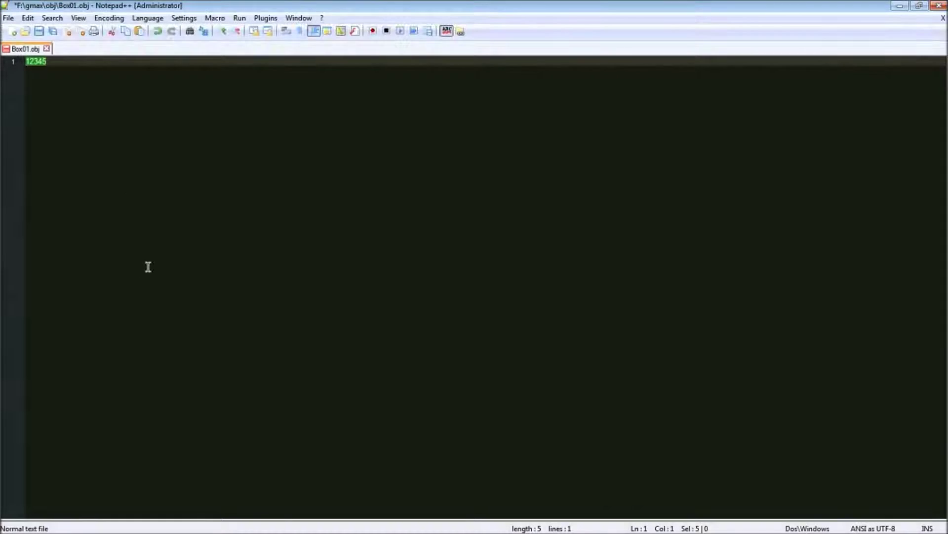
# Replace the contents of Box01.obj in Notepad++ with the copied OBJ data and remove the blank lines at its end
pyautogui.hotkey('ctrl', 'v')
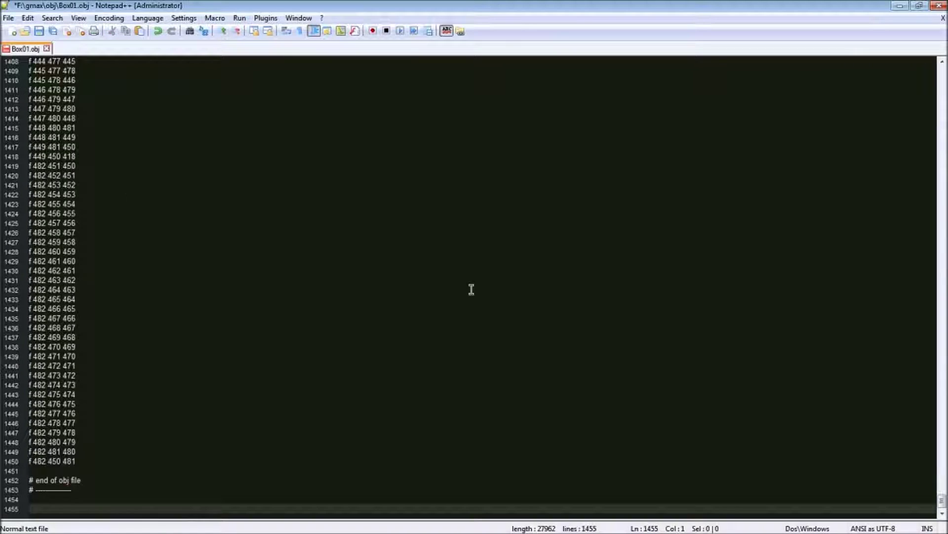
pyautogui.press('BackSpace')
pyautogui.press('BackSpace')
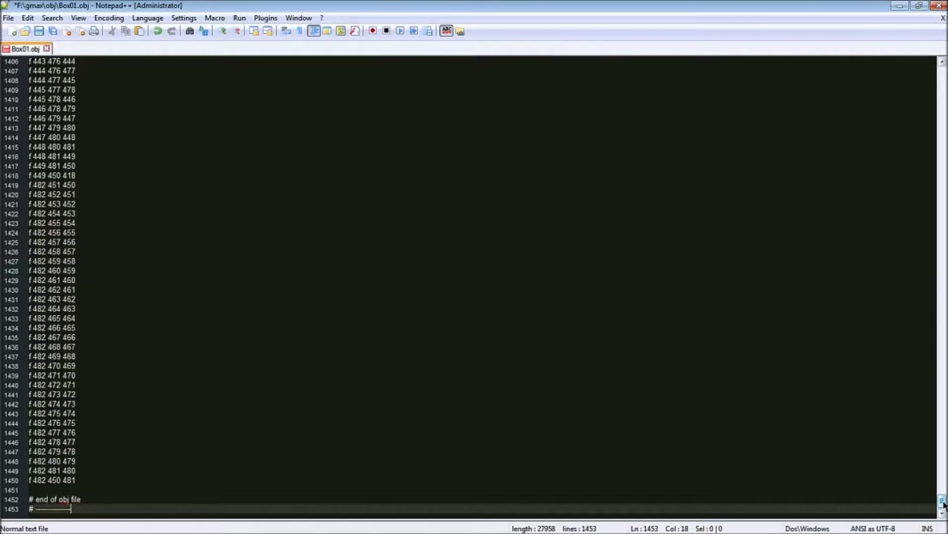
# Delete the copy-and-paste instruction text and blank lines above the first comment line at the start of Box01.obj
pyautogui.moveTo(942, 500); pyautogui.dragTo(943, 74)
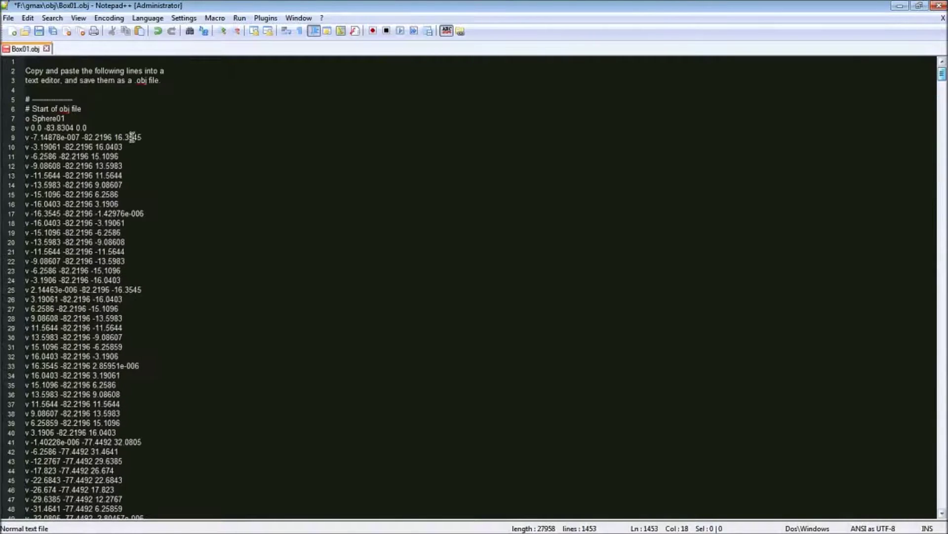
pyautogui.moveTo(44, 91); pyautogui.dragTo(13, 62)
pyautogui.press('Delete')
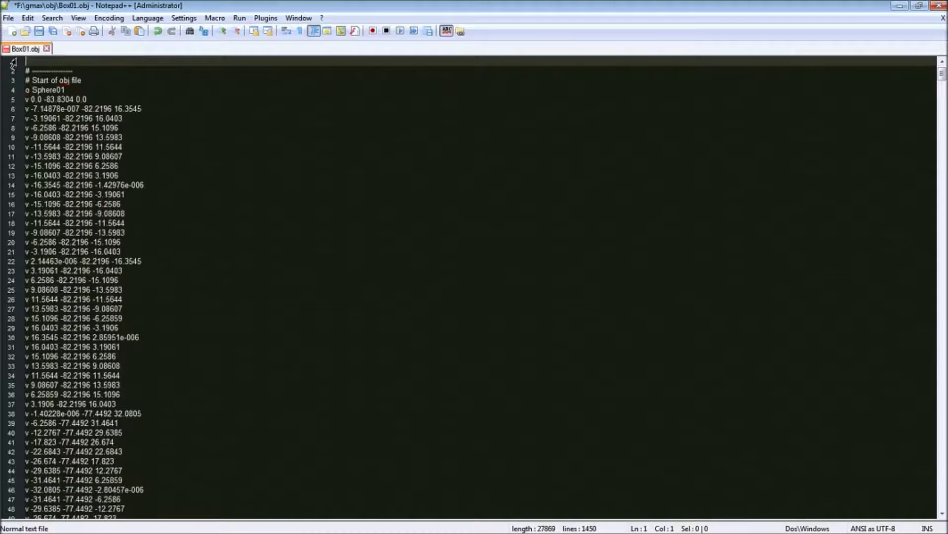
pyautogui.press('Delete')
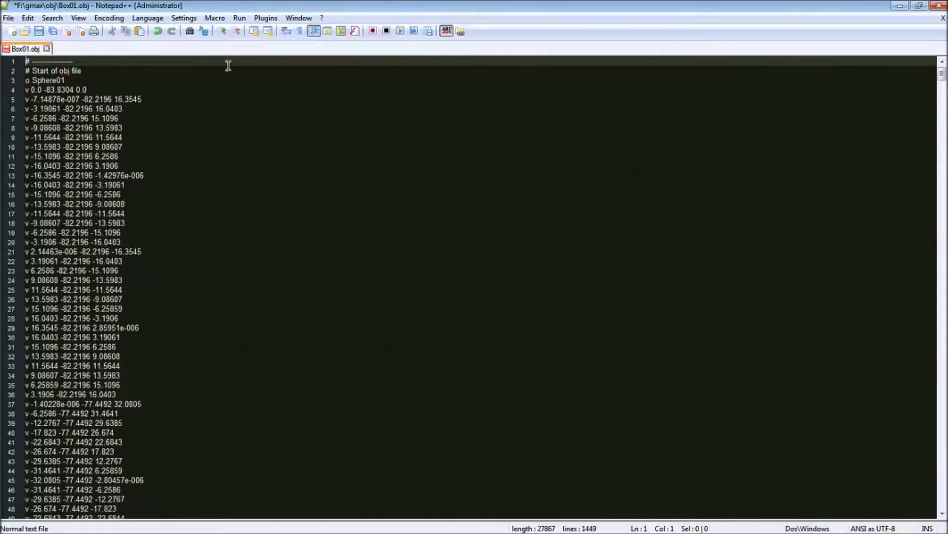
# Start saving a copy of the OBJ text in the obj folder, entering the file name as "Box01.obj" in quotation marks
pyautogui.scroll(-3, 360, 247)
pyautogui.scroll(3, 346, 250)
pyautogui.moveTo(942, 75); pyautogui.dragTo(942, 500)
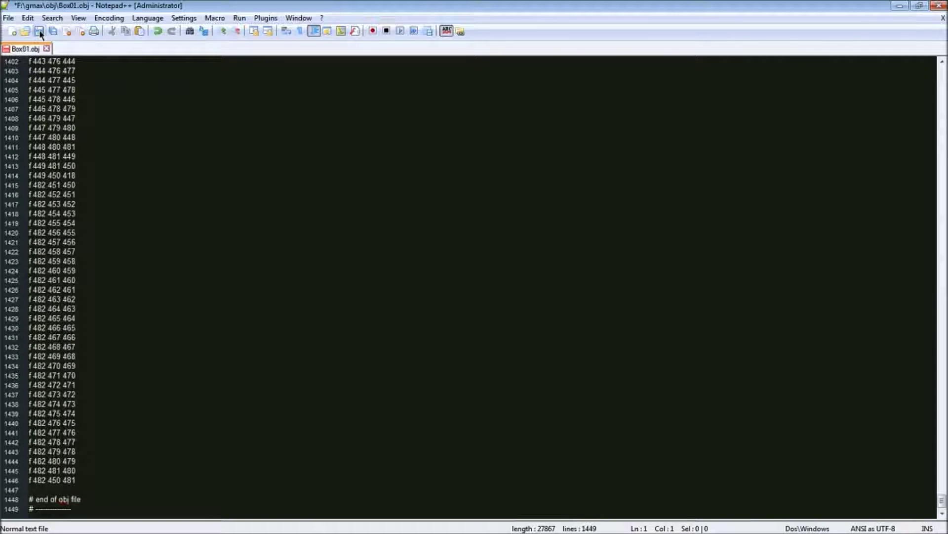
pyautogui.click(8, 18)
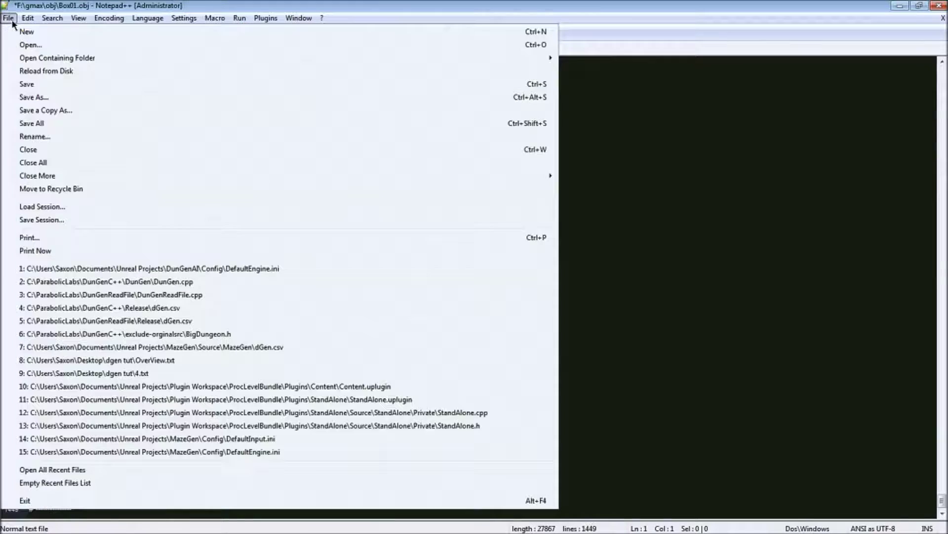
pyautogui.click(56, 97)
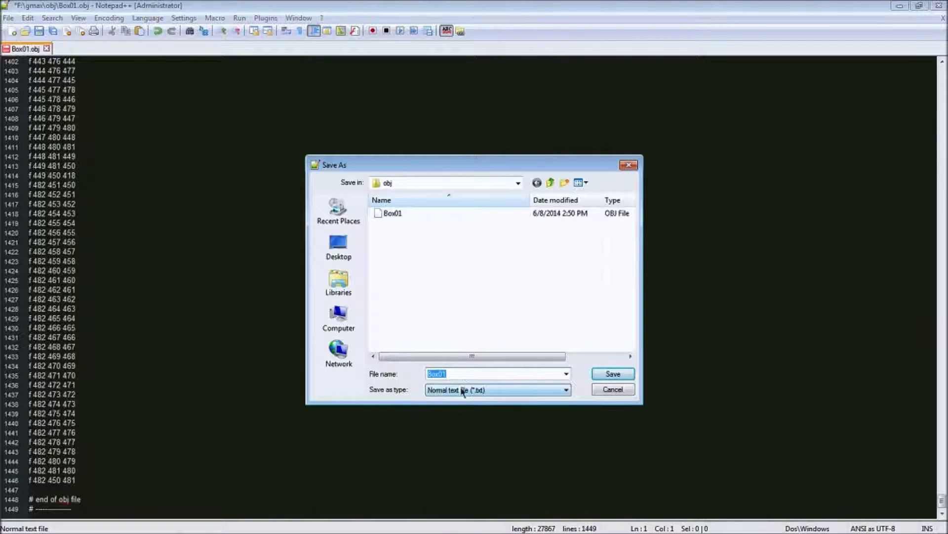
pyautogui.click(491, 374)
pyautogui.write('.')
pyautogui.write('obj')
pyautogui.write('"')
pyautogui.write('"')
# Choose All types (*.*) as the file type and save, replacing the existing Box01.obj
pyautogui.click(527, 390)
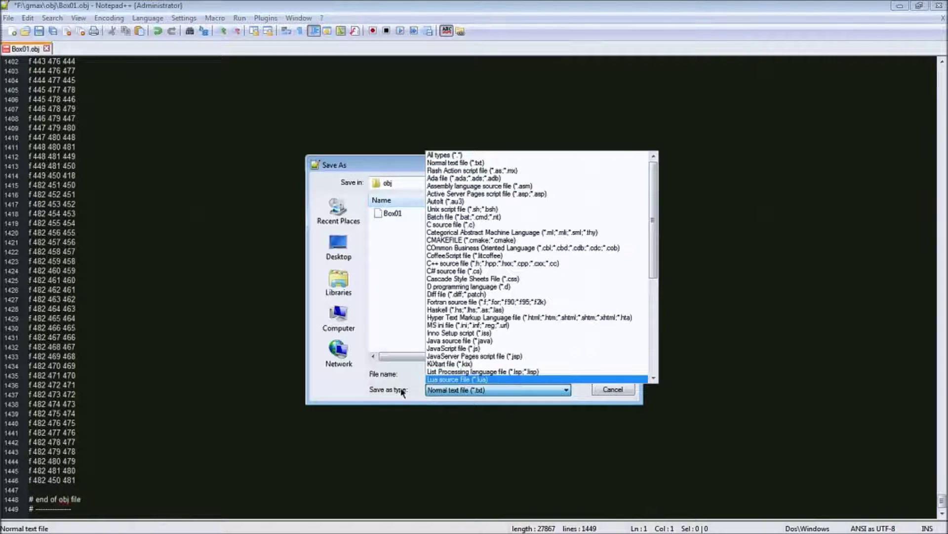
pyautogui.click(445, 155)
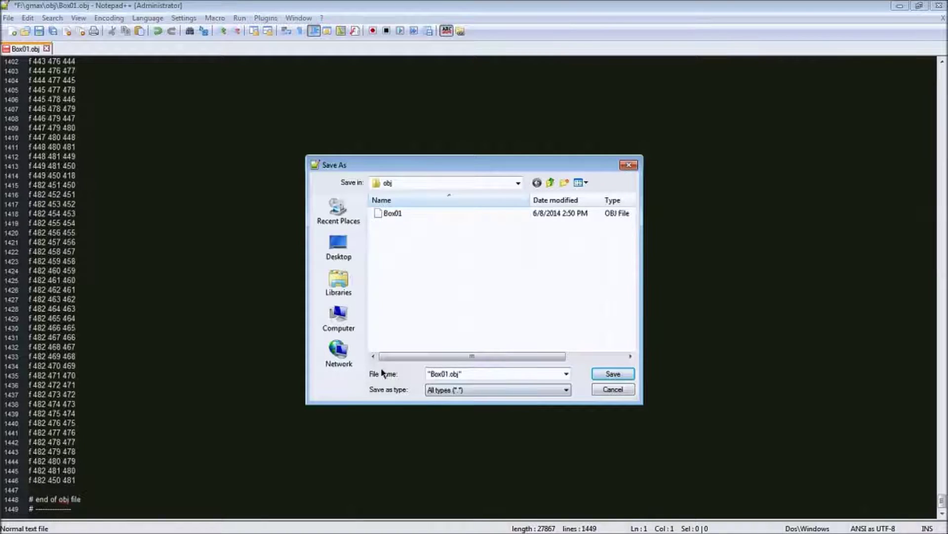
pyautogui.click(613, 375)
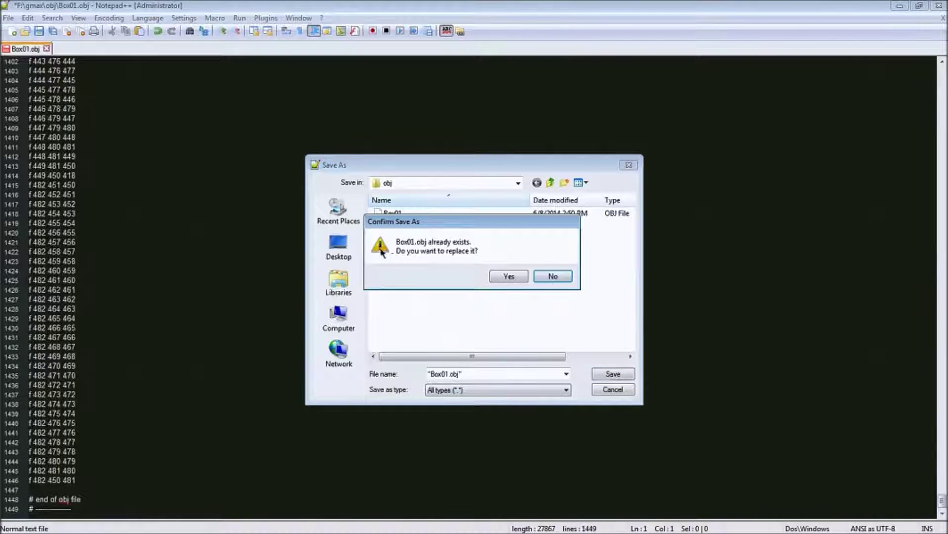
pyautogui.click(510, 277)
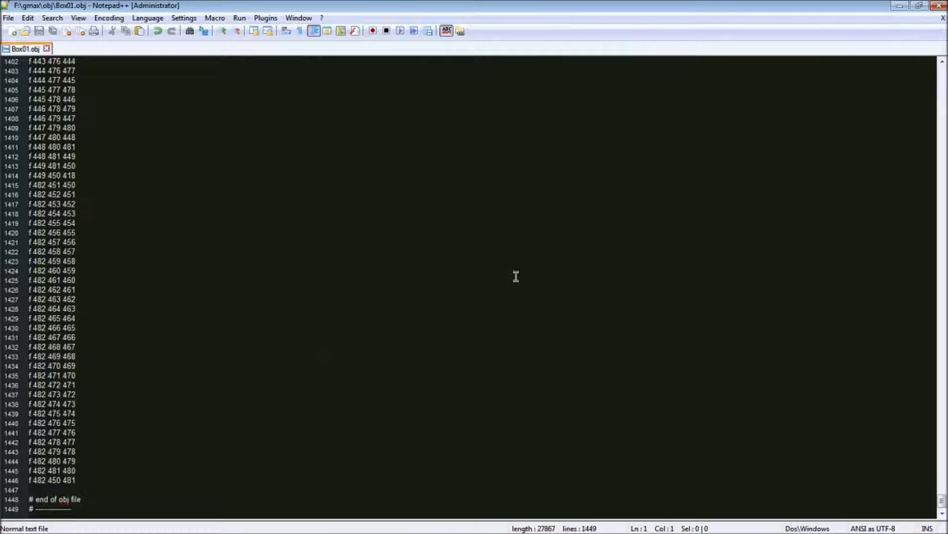
# Minimize Notepad++, the MAXScript Listener and gmax, switch to Blender and delete the default cube
pyautogui.click(900, 5)
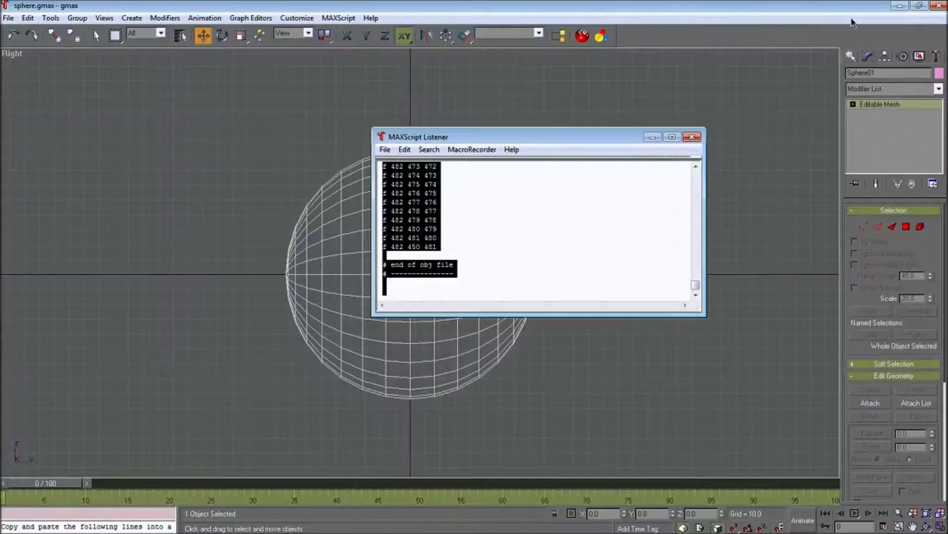
pyautogui.click(658, 139)
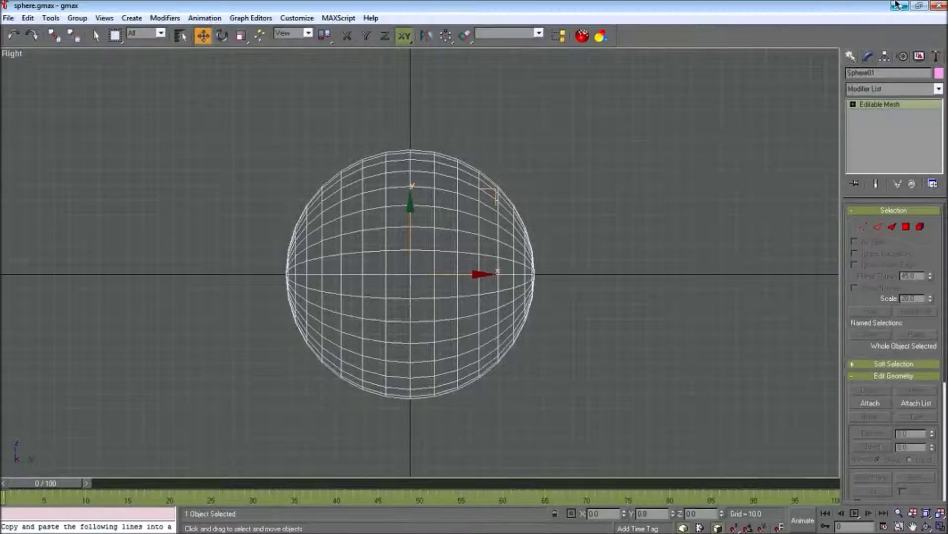
pyautogui.click(900, 6)
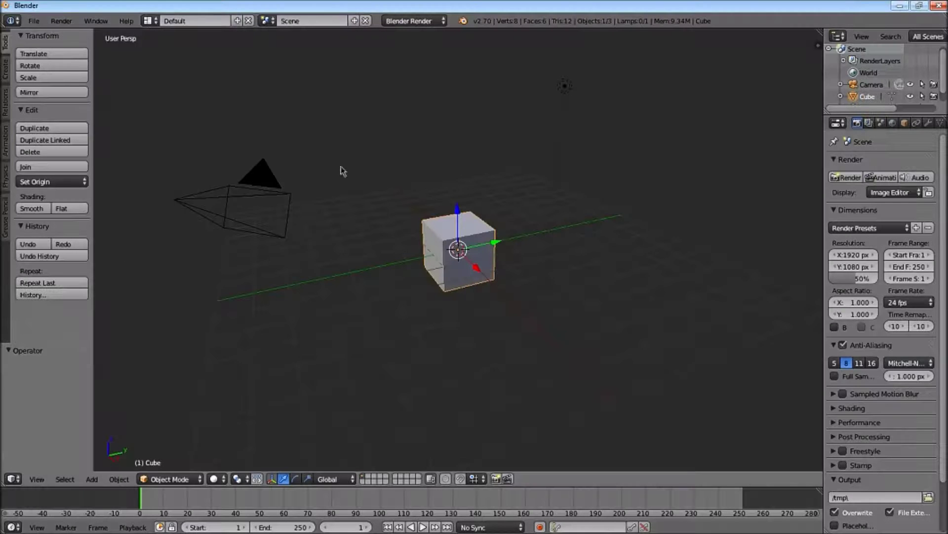
pyautogui.click(442, 229)
pyautogui.press('x')
pyautogui.click(443, 229)
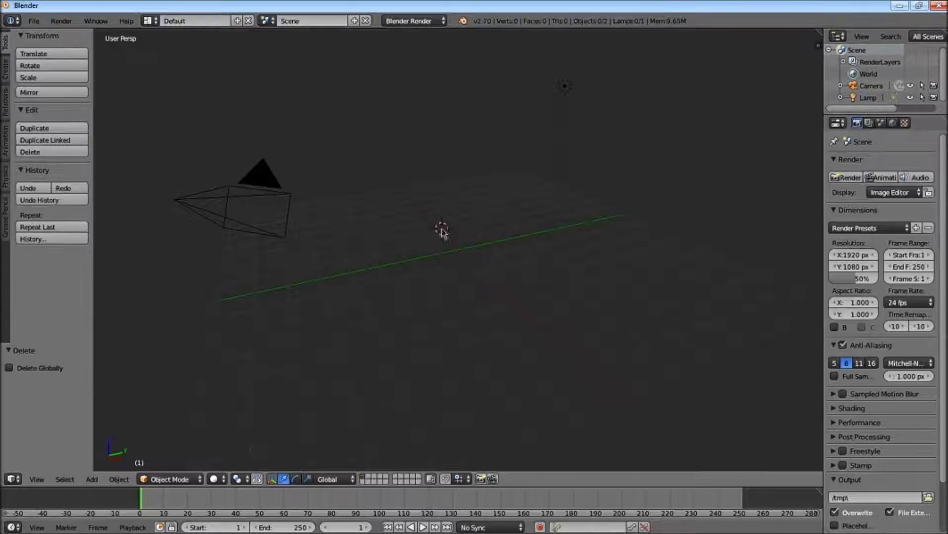
# Import the Wavefront file Box01.obj from F:\gmax\obj into the empty scene
pyautogui.click(33, 21)
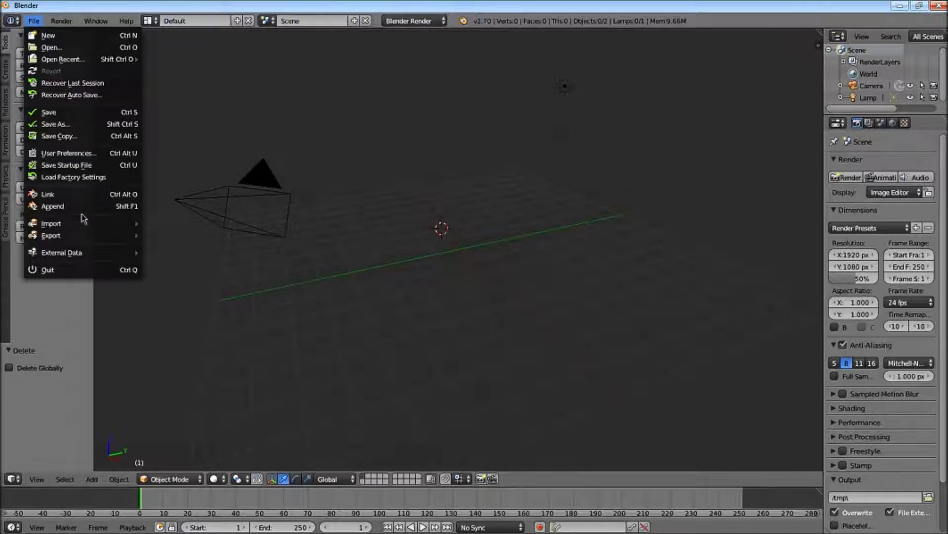
pyautogui.moveTo(85, 223)
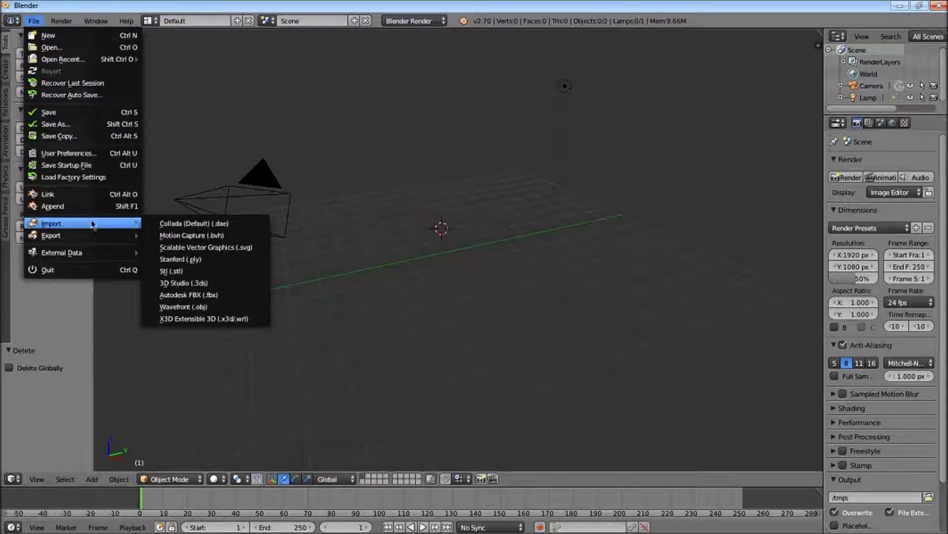
pyautogui.click(234, 307)
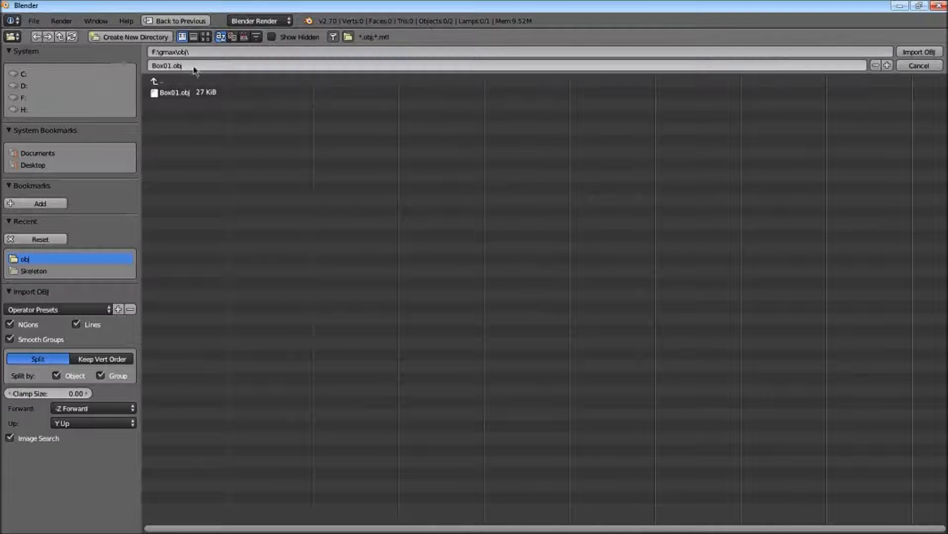
pyautogui.click(175, 98)
pyautogui.doubleClick(186, 93)
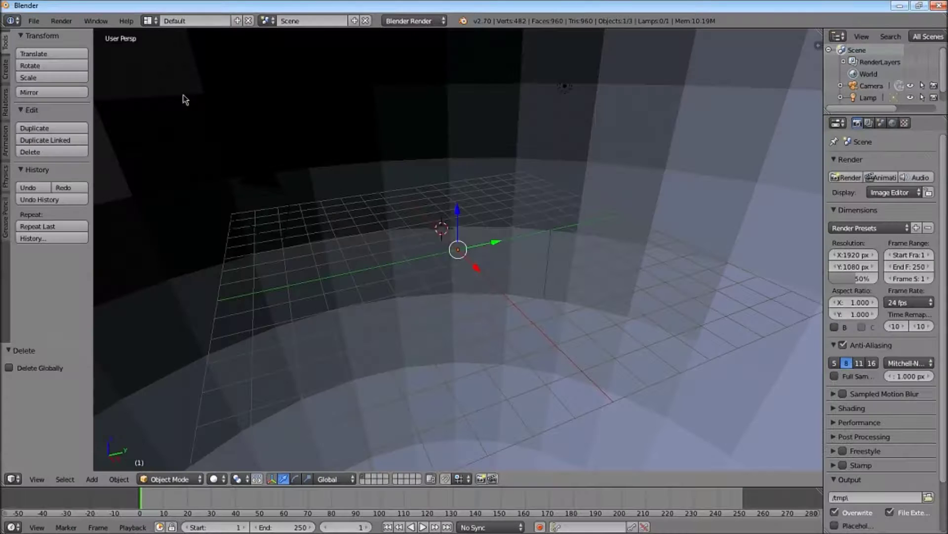
# Move the imported sphere freely by about 0.25 in X, 3.91 in Y and 2.71 in Z
pyautogui.press('Delete')
pyautogui.press('g')
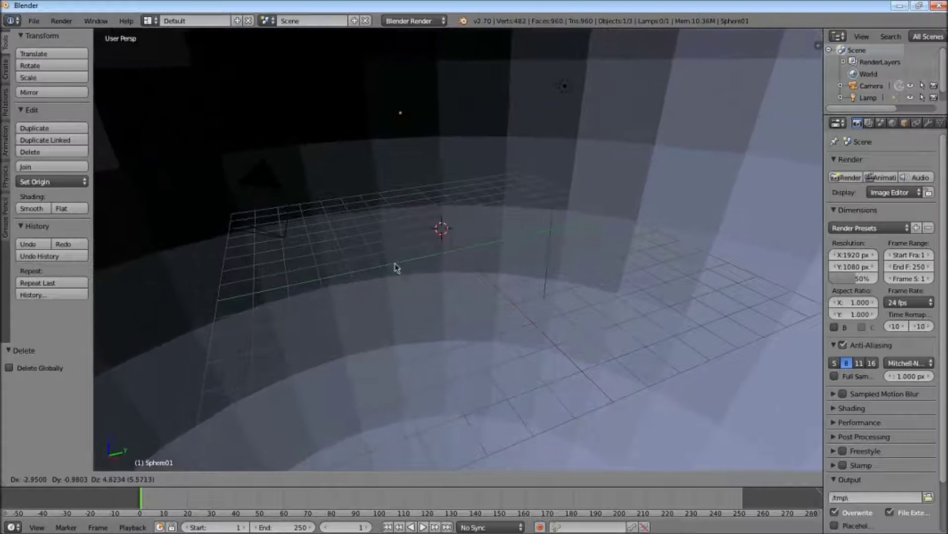
pyautogui.click(538, 313)
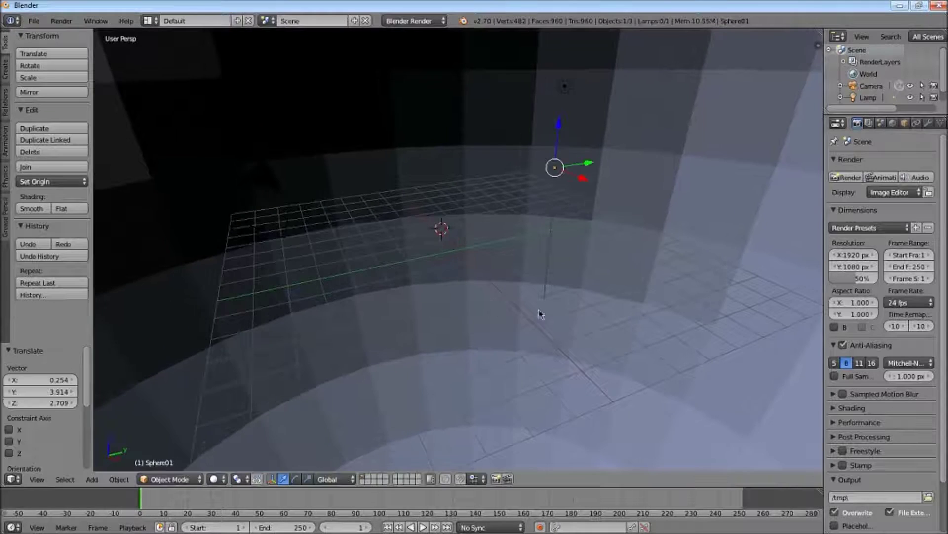
pyautogui.press('KP_Decimal')
pyautogui.scroll(-4, 528, 311)
pyautogui.scroll(4, 520, 303)
pyautogui.scroll(2, 522, 303)
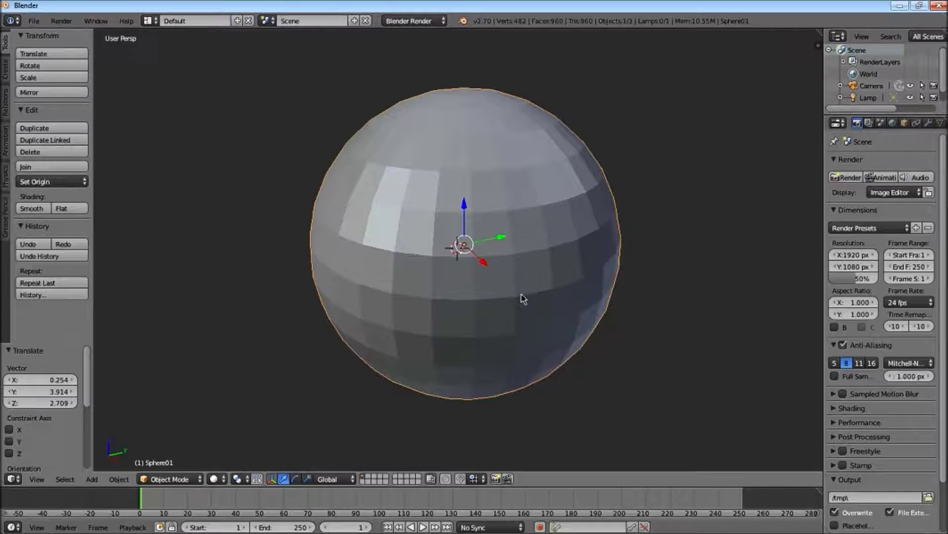
# Move the sphere about -141.35 units along the X axis
pyautogui.press('g')
pyautogui.press('x')
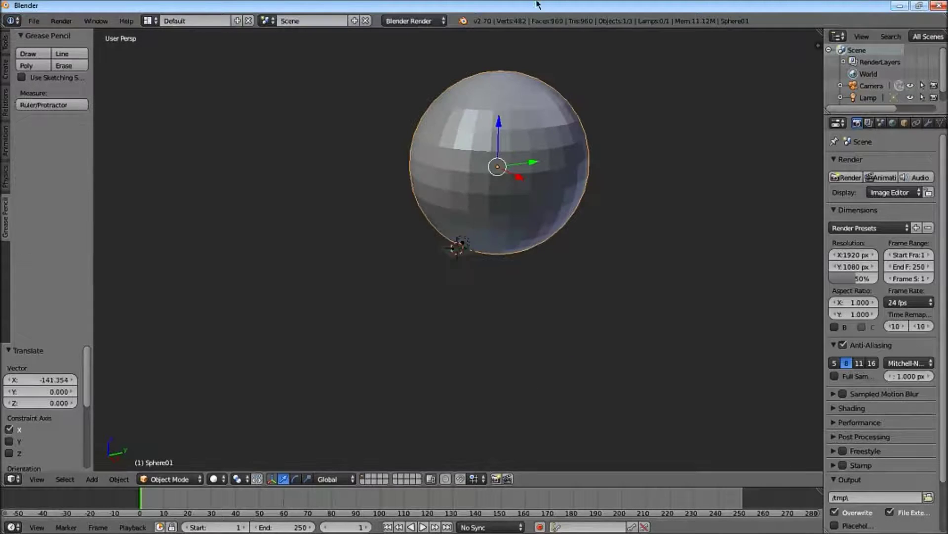
pyautogui.press('Return')
# Start an Autodesk FBX export of the scene and set its axes to Y Forward and Z Up
pyautogui.click(33, 20)
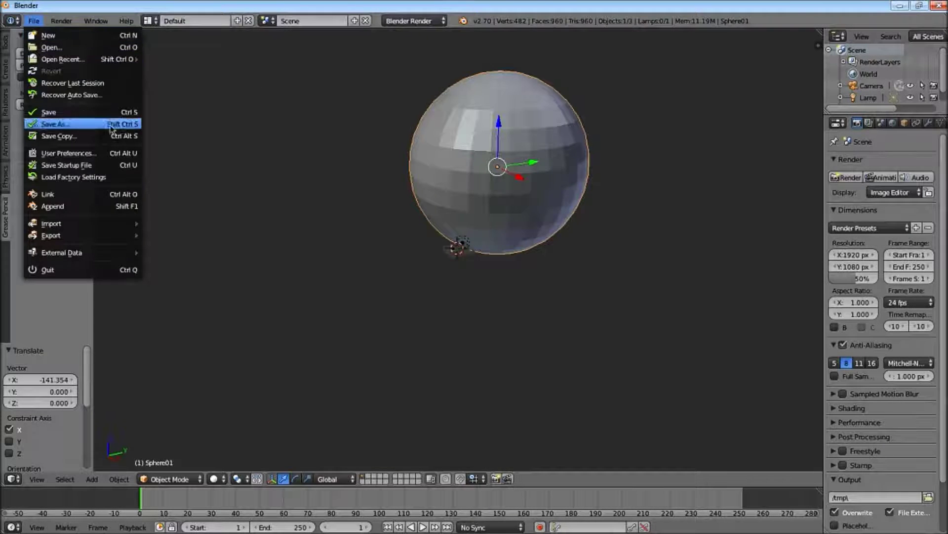
pyautogui.moveTo(101, 235)
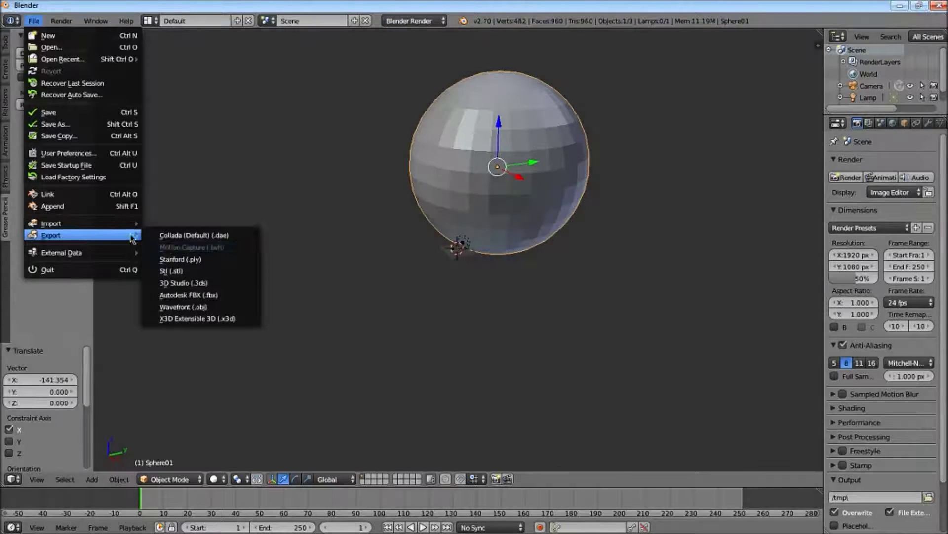
pyautogui.click(191, 296)
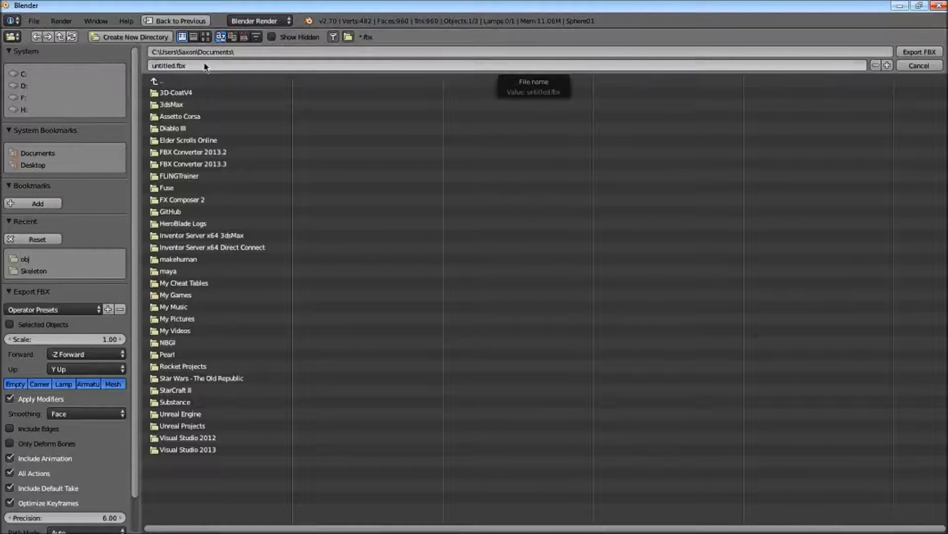
pyautogui.click(230, 52)
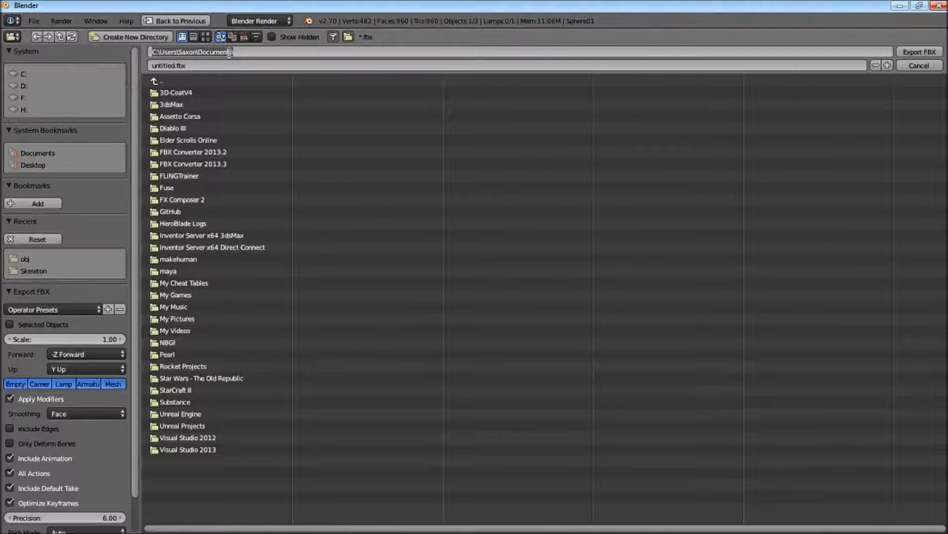
pyautogui.hotkey('ctrl', 'a')
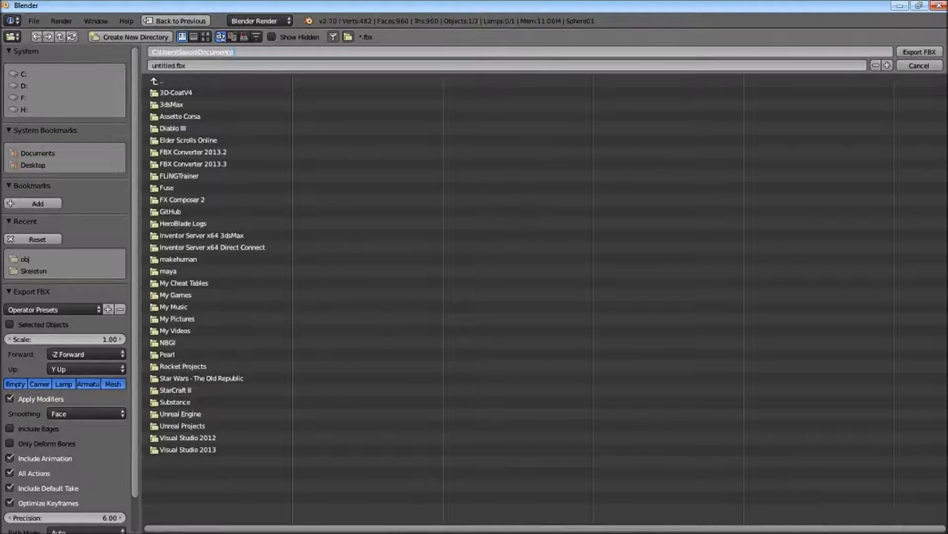
pyautogui.click(97, 353)
pyautogui.click(97, 352)
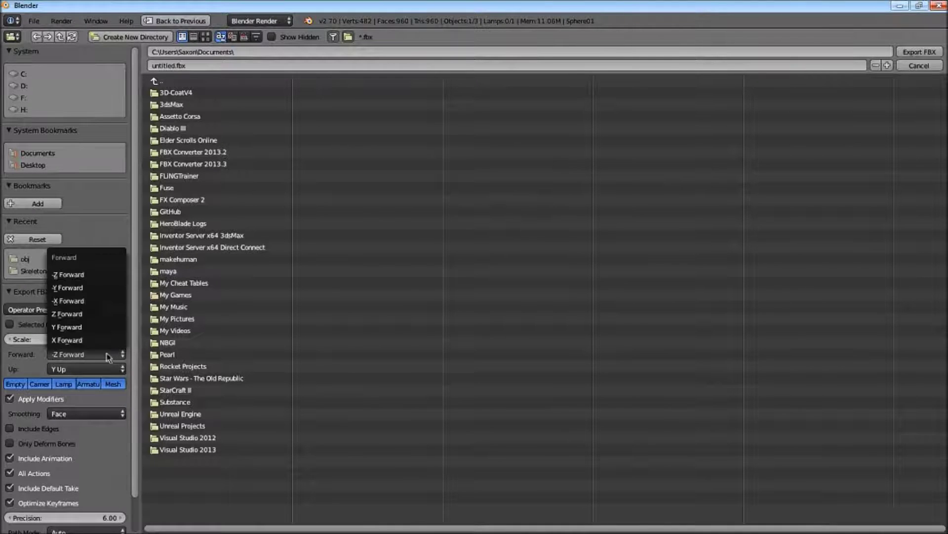
pyautogui.click(84, 327)
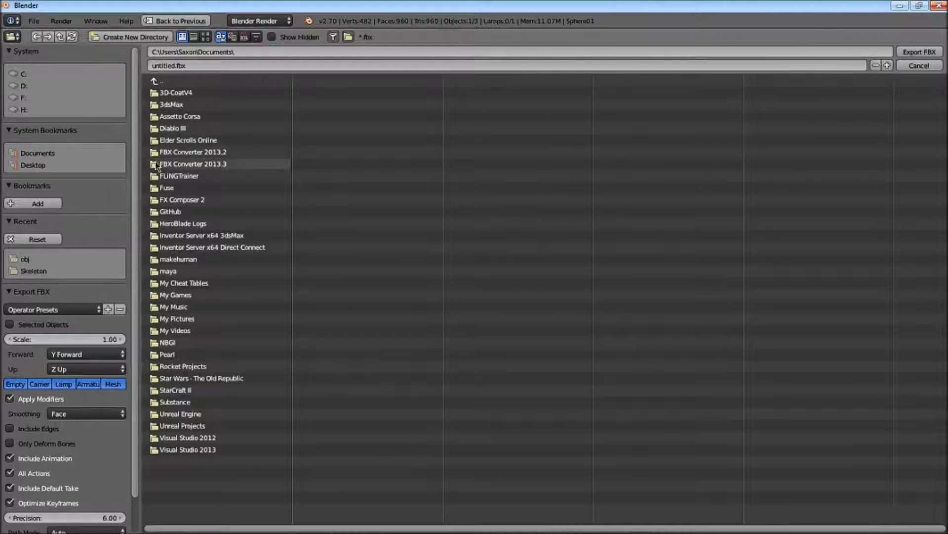
# Create a folder named fbx inside F:\gmax and open it as the export destination
pyautogui.click(230, 52)
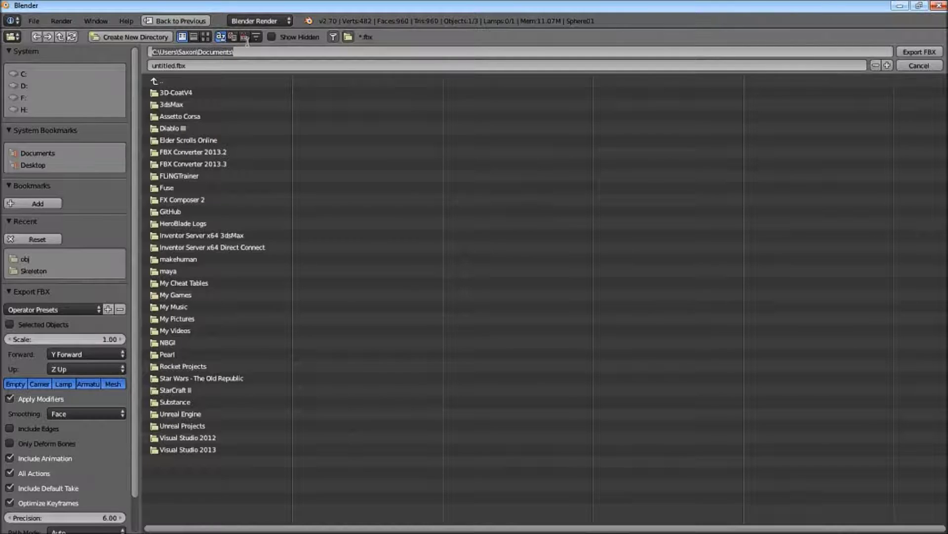
pyautogui.click(33, 98)
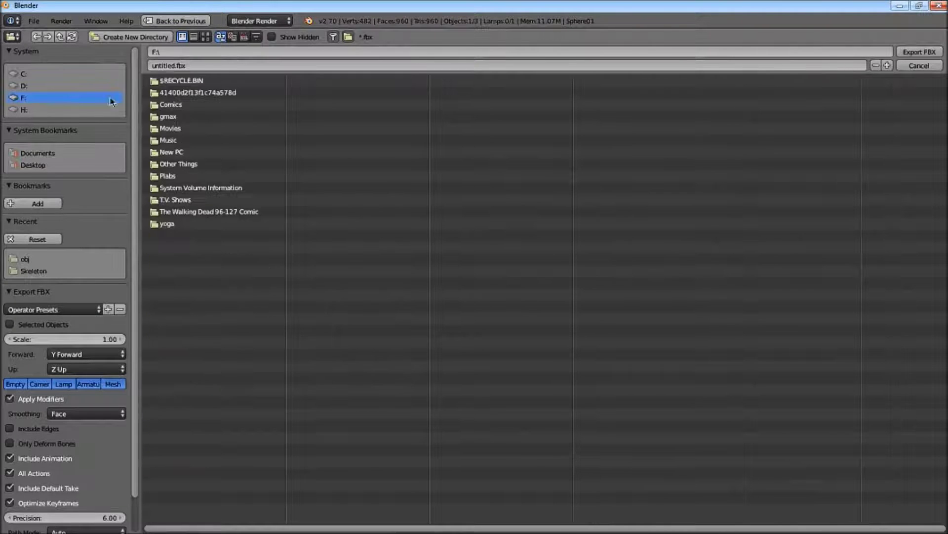
pyautogui.click(184, 117)
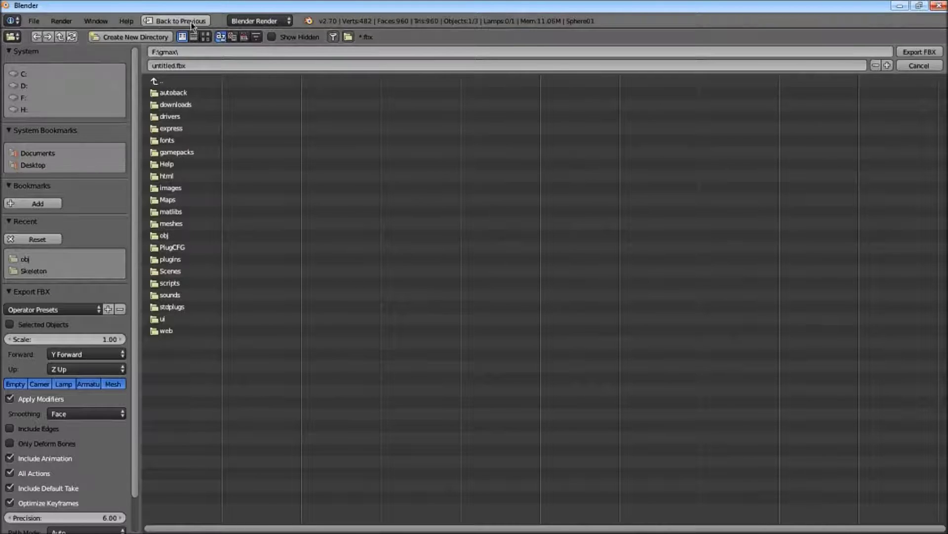
pyautogui.click(132, 37)
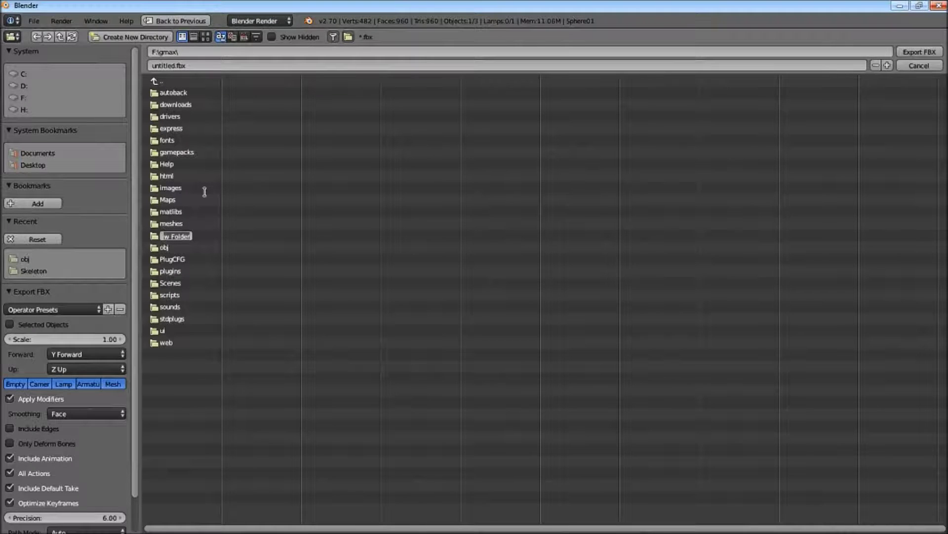
pyautogui.write('fb')
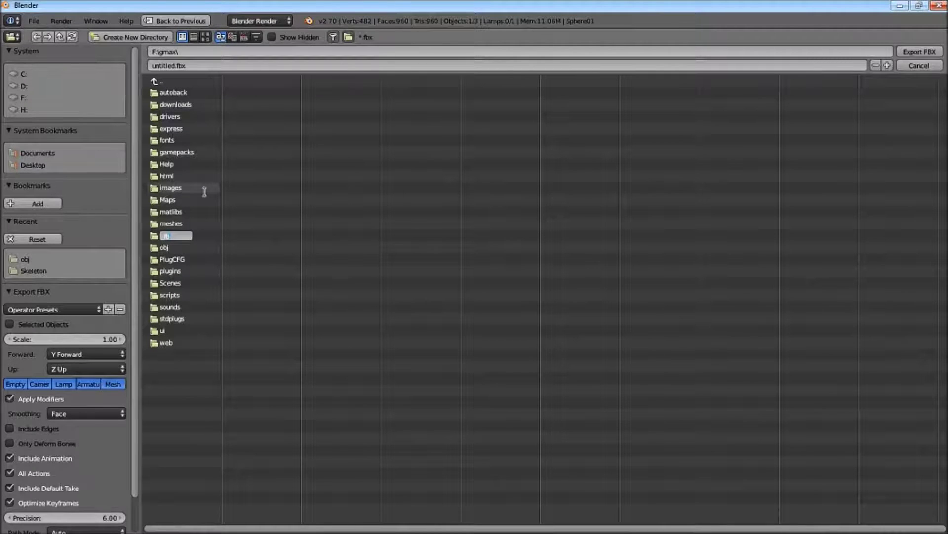
pyautogui.write('x')
pyautogui.press('Return')
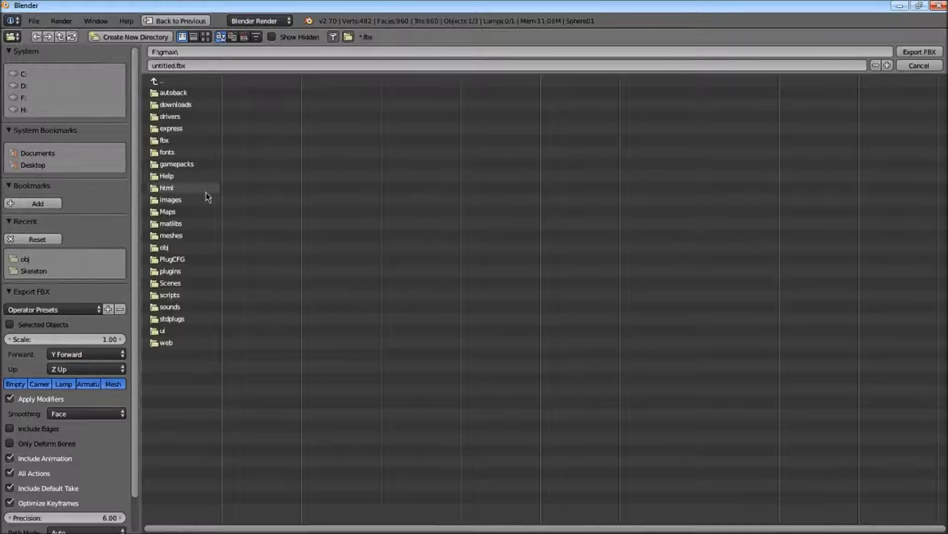
pyautogui.click(173, 140)
# Name the FBX export file sphere.fbx
pyautogui.click(197, 66)
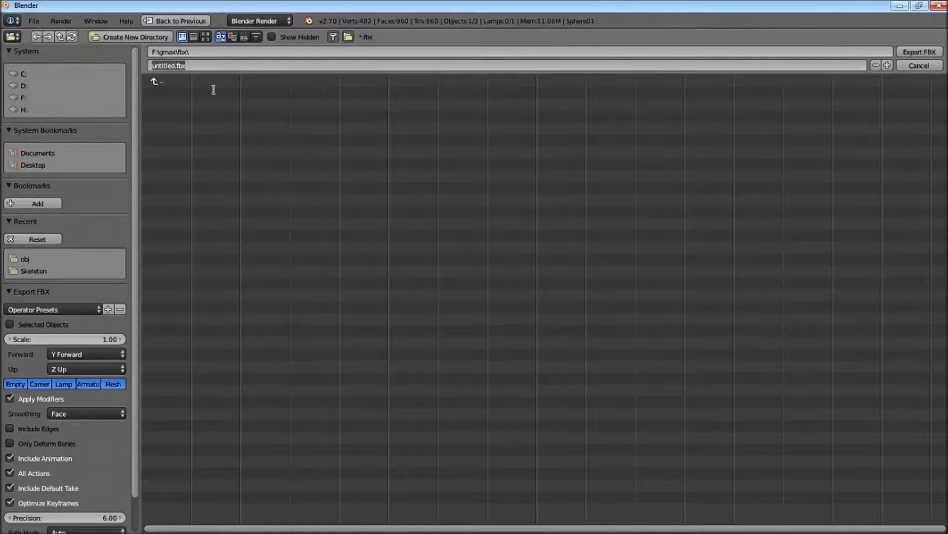
pyautogui.press('Home')
pyautogui.press('Delete')
pyautogui.write('.fbx')
pyautogui.scroll(-2, 136, 404)
pyautogui.scroll(-2, 137, 405)
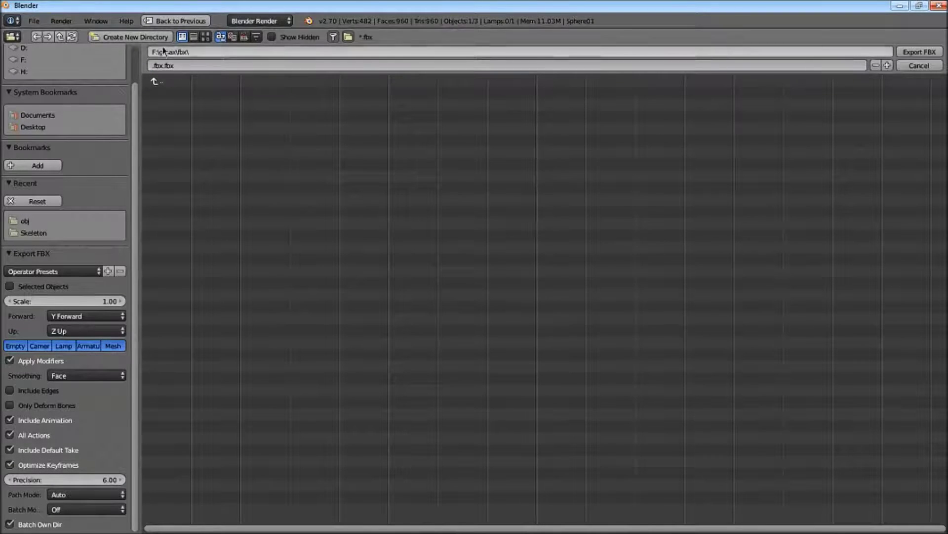
pyautogui.click(206, 67)
pyautogui.press('Home')
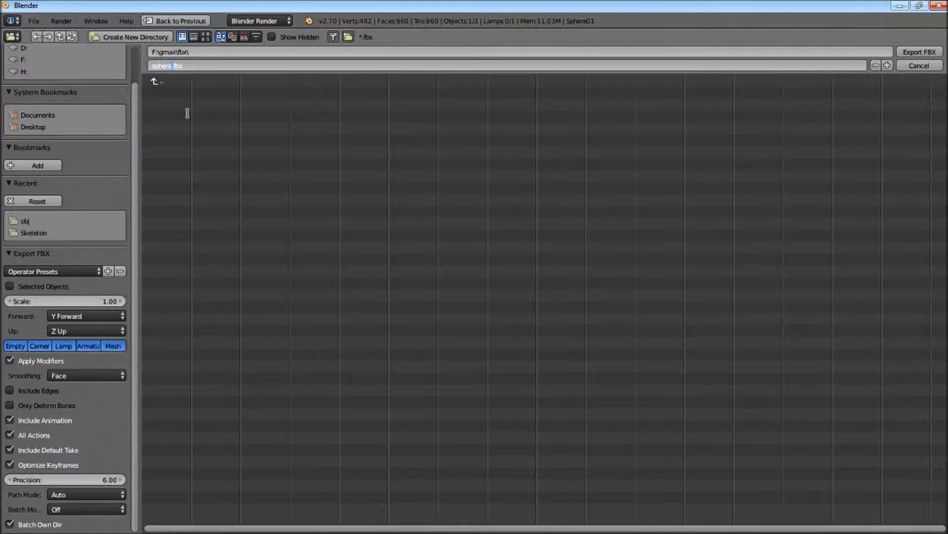
# Export the scene as sphere.fbx into the F:\gmax\fbx folder and close Blender
pyautogui.press('Return')
pyautogui.click(917, 49)
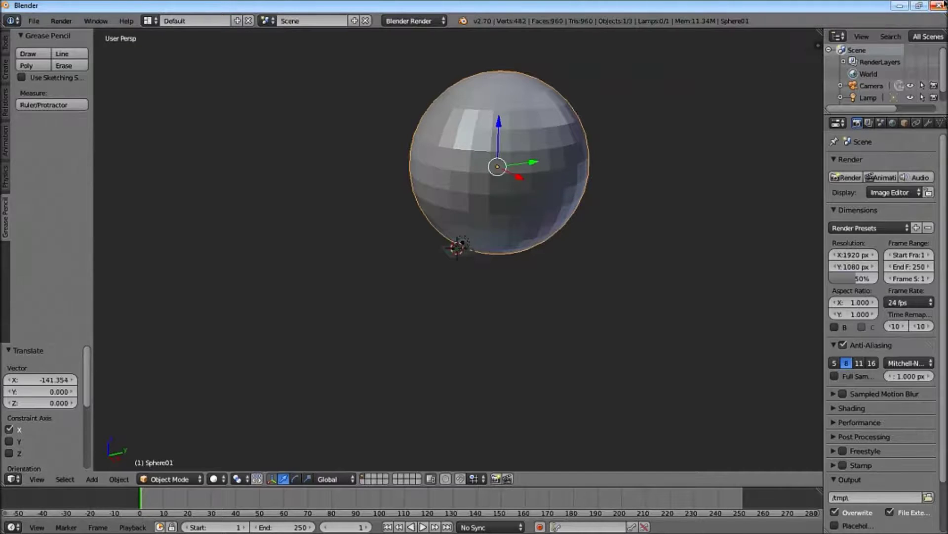
pyautogui.click(938, 6)
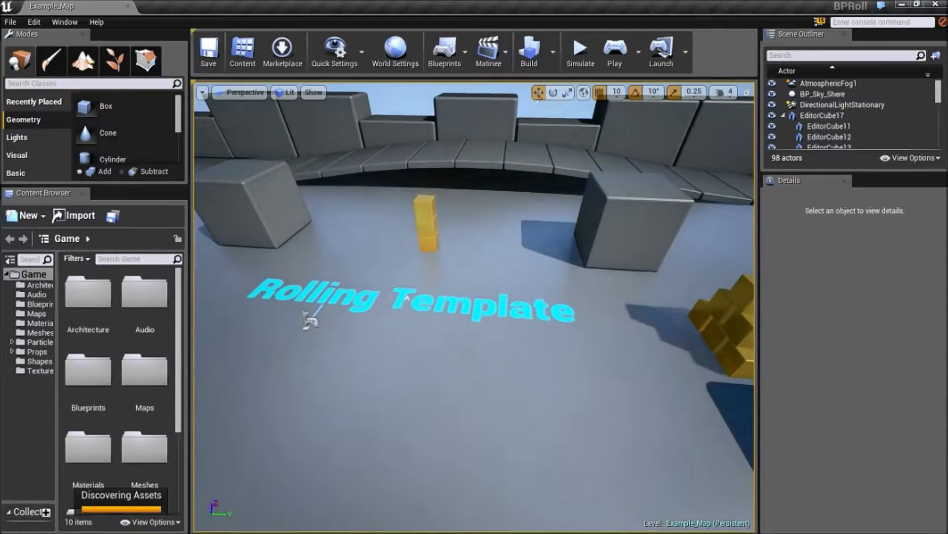
# In the Unreal Editor's BPRoll project, create a content folder named Shpere under Game and select it
pyautogui.rightClick(43, 396)
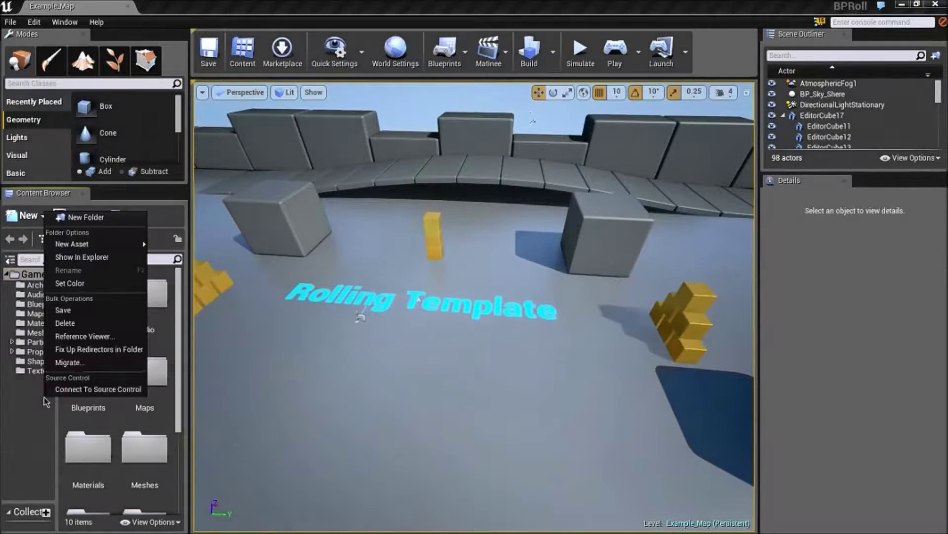
pyautogui.click(93, 219)
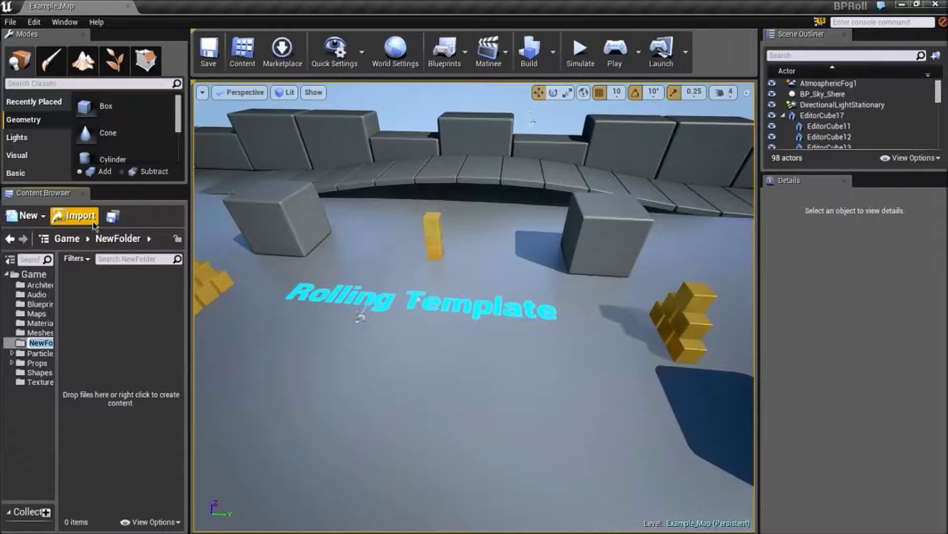
pyautogui.write('Shpere')
pyautogui.press('Return')
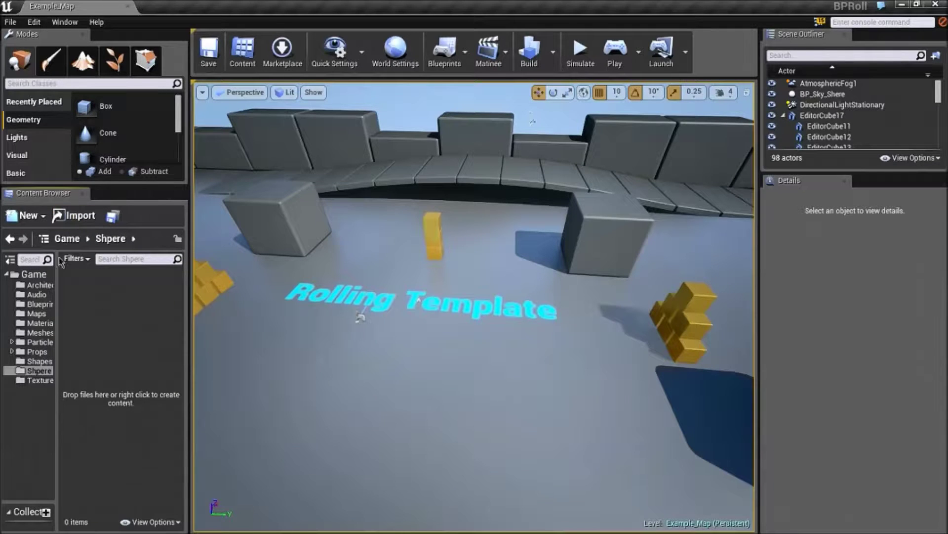
pyautogui.click(35, 372)
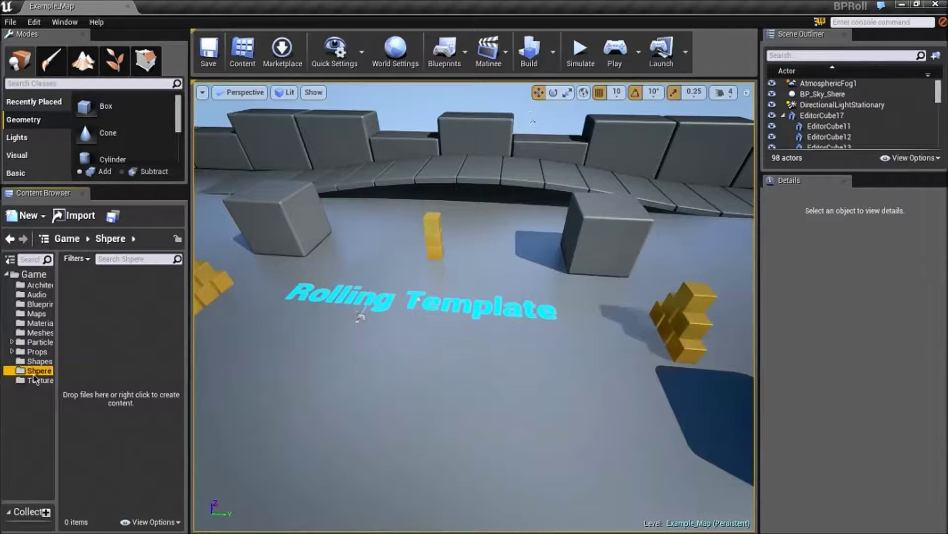
pyautogui.rightClick(35, 376)
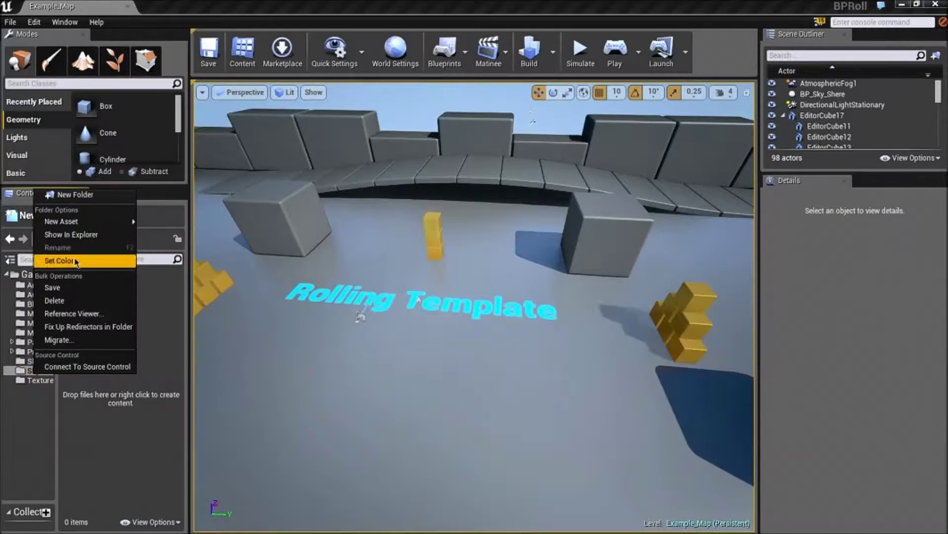
pyautogui.click(124, 404)
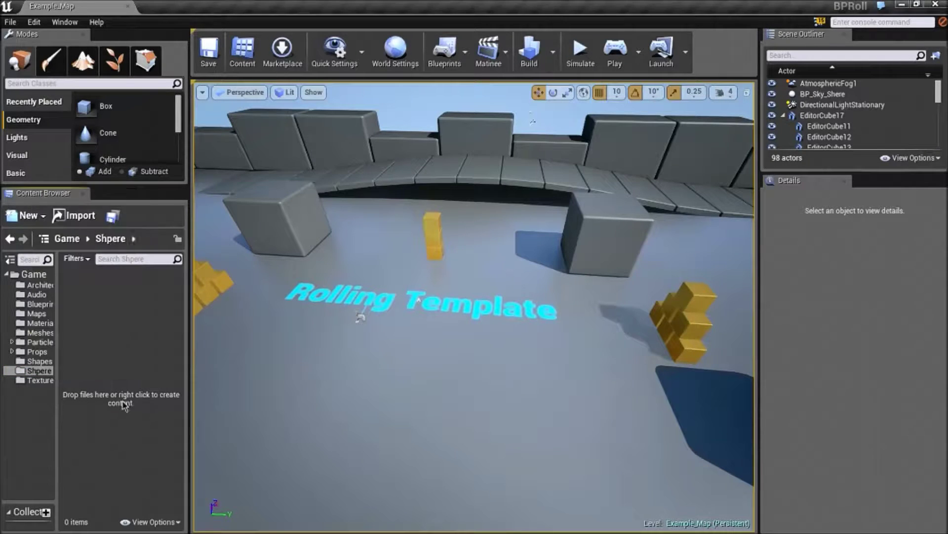
# Import the sphere FBX from F:\gmax\fbx into the Shpere folder as a static mesh with Combine Meshes enabled
pyautogui.rightClick(113, 305)
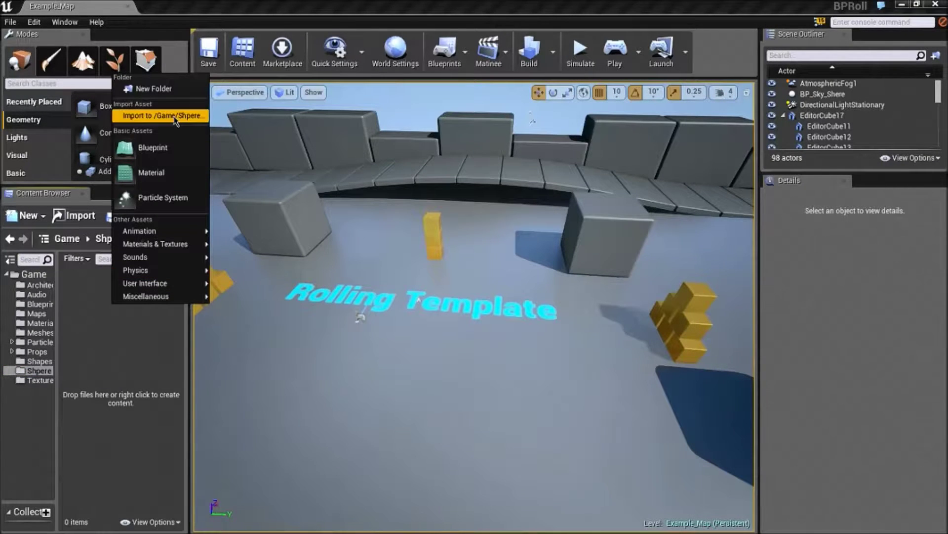
pyautogui.click(237, 125)
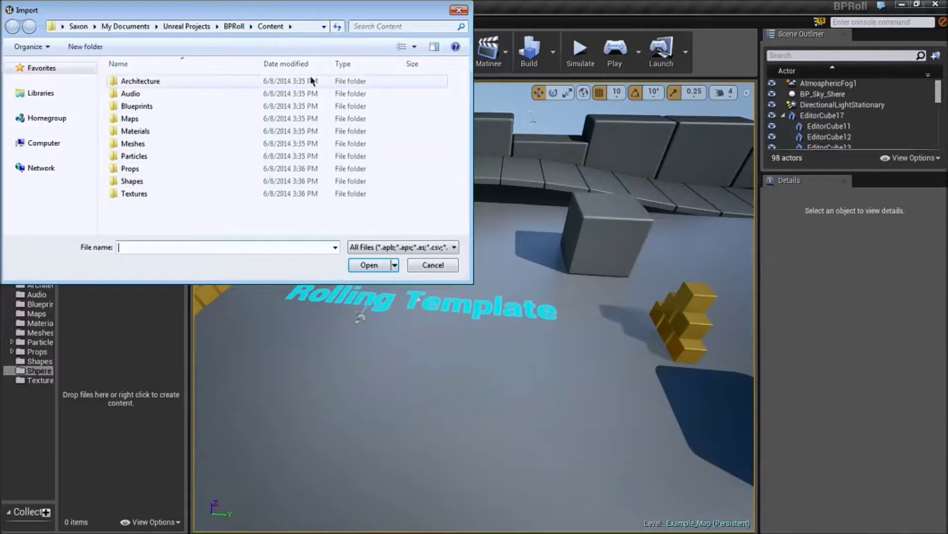
pyautogui.moveTo(235, 10); pyautogui.dragTo(343, 158)
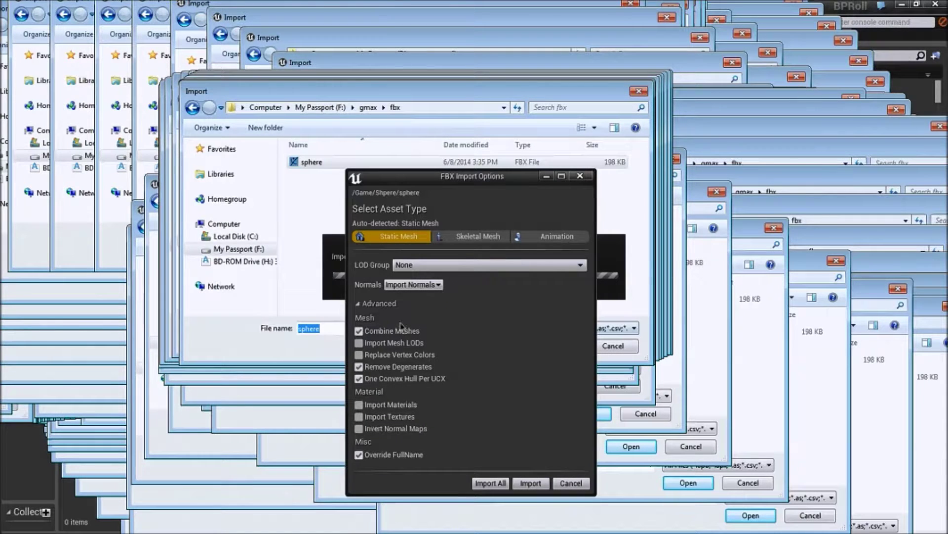
pyautogui.click(531, 483)
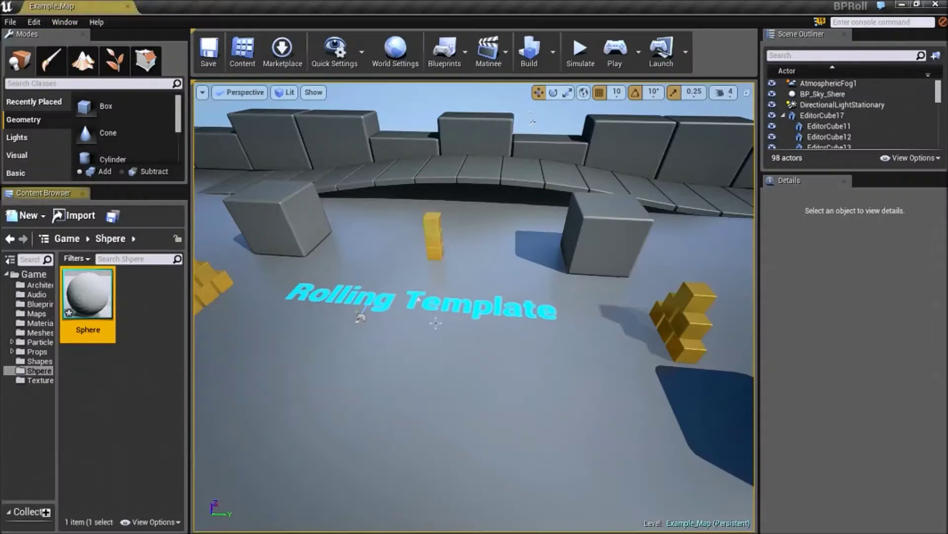
# Inspect the imported Sphere mesh from several angles in the static mesh editor, then close the editor
pyautogui.doubleClick(79, 302)
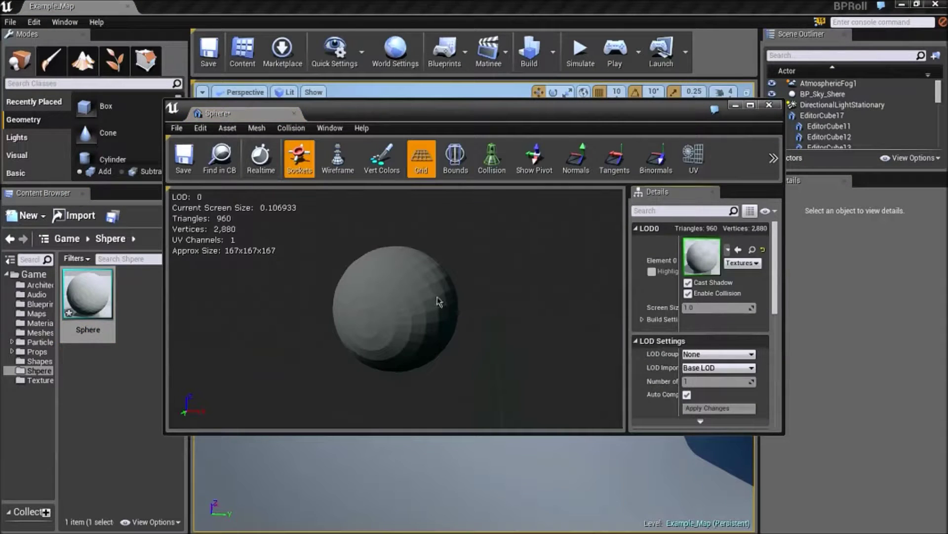
pyautogui.moveTo(437, 301); pyautogui.dragTo(447, 319)
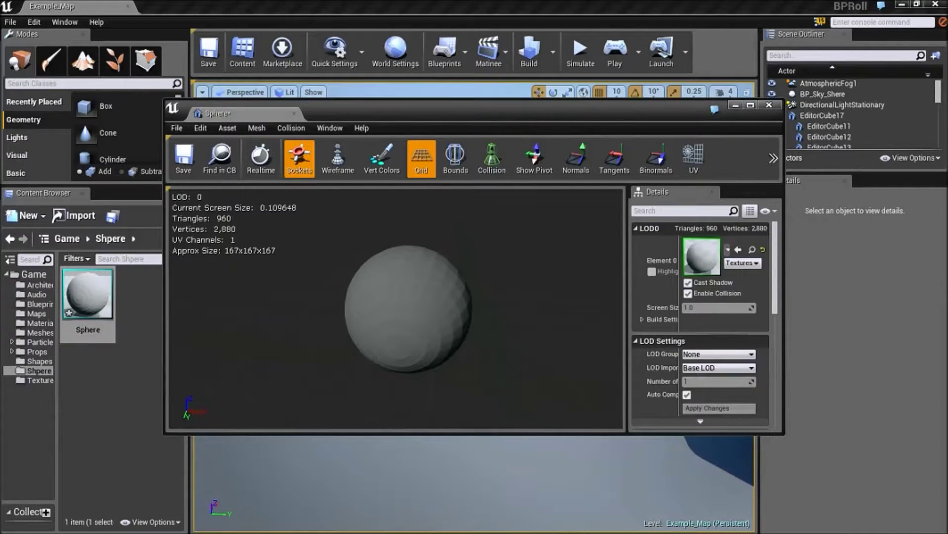
pyautogui.moveTo(410, 317)
pyautogui.mouseDown()
pyautogui.moveTo(398, 308)
pyautogui.moveTo(413, 313)
pyautogui.mouseUp()
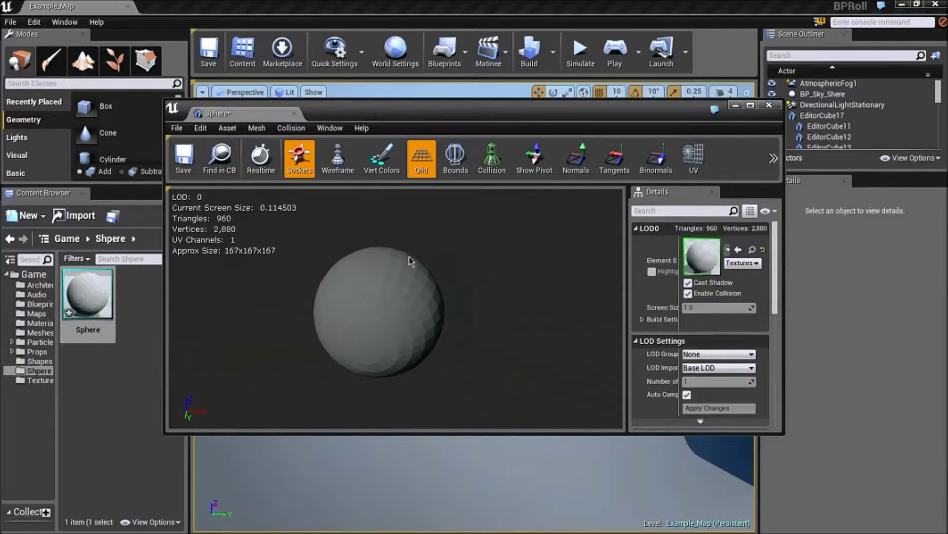
pyautogui.moveTo(411, 261); pyautogui.dragTo(411, 261)
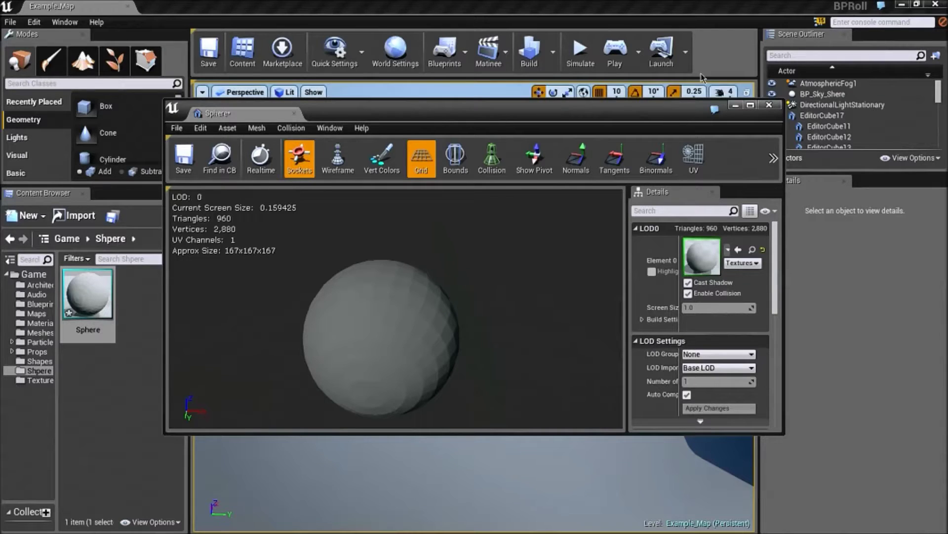
pyautogui.click(768, 106)
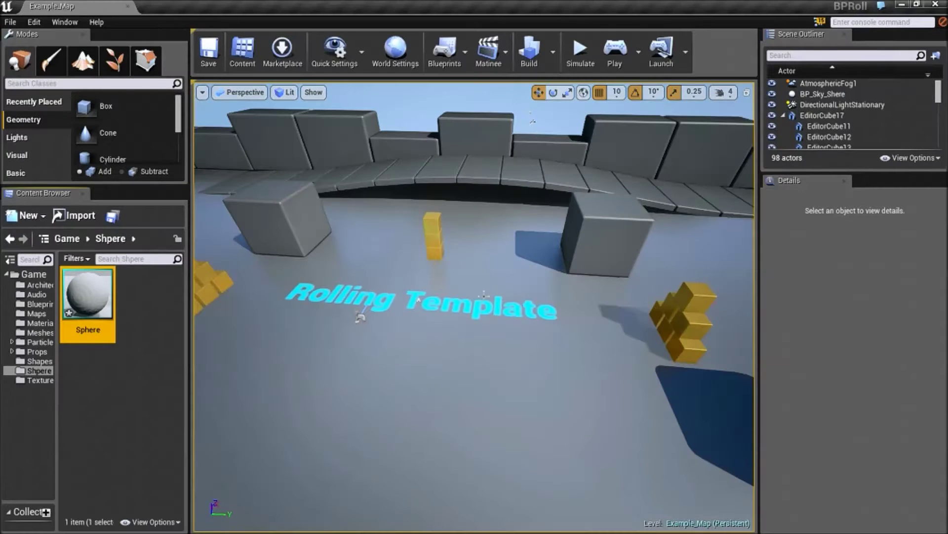
# Place the Sphere mesh in the level above the Rolling Template text, near the yellow block stack
pyautogui.moveTo(85, 300); pyautogui.dragTo(427, 200)
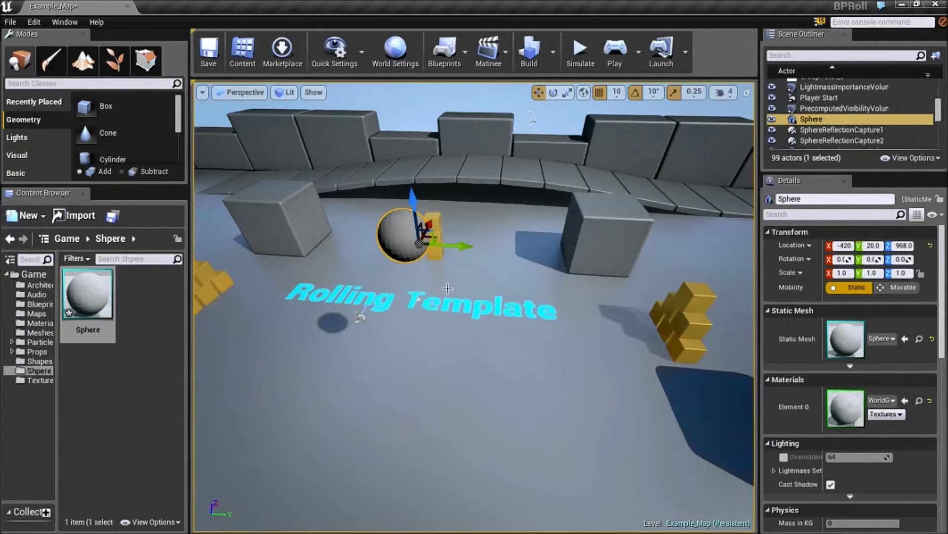
pyautogui.moveTo(427, 200); pyautogui.dragTo(436, 218, button='right')
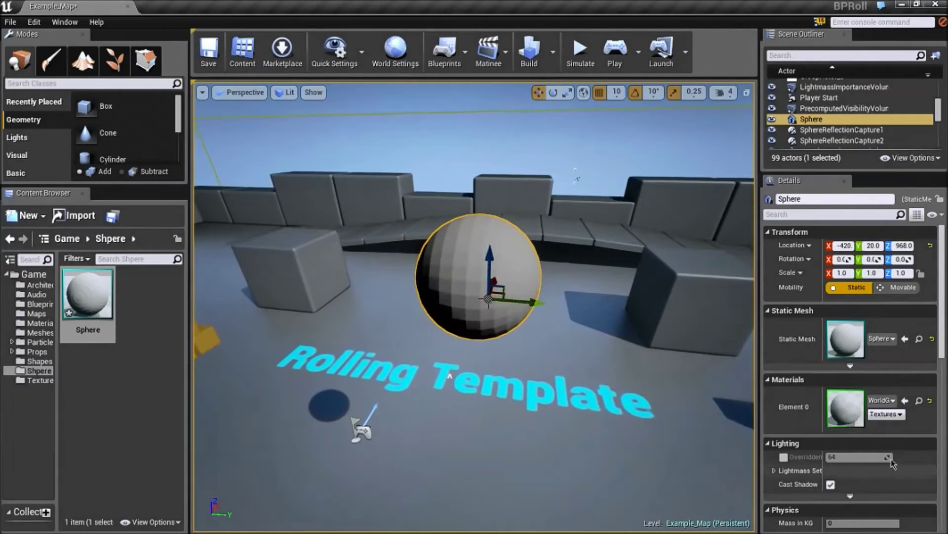
# Assign the M_Blue material to the placed sphere's Element 0 and set its mobility to Movable
pyautogui.click(892, 400)
pyautogui.click(820, 273)
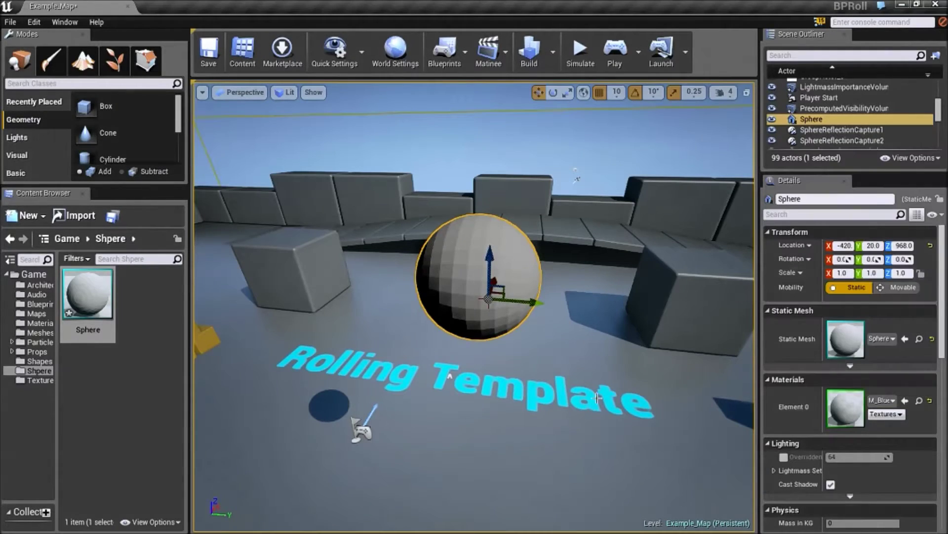
pyautogui.moveTo(474, 296); pyautogui.dragTo(524, 296, button='right')
pyautogui.moveTo(508, 171); pyautogui.dragTo(533, 177, button='right')
pyautogui.moveTo(389, 316); pyautogui.dragTo(390, 316, button='right')
pyautogui.moveTo(517, 239); pyautogui.dragTo(517, 239, button='right')
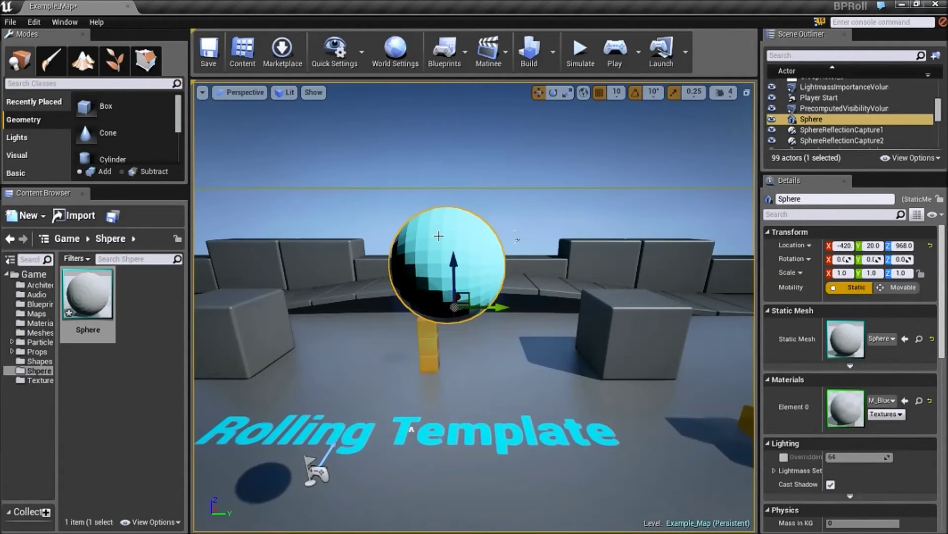
pyautogui.click(902, 287)
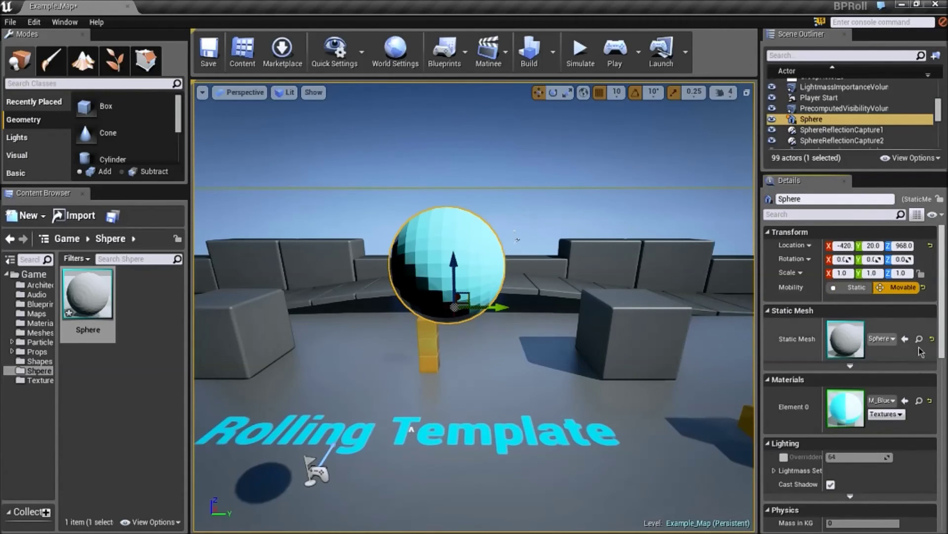